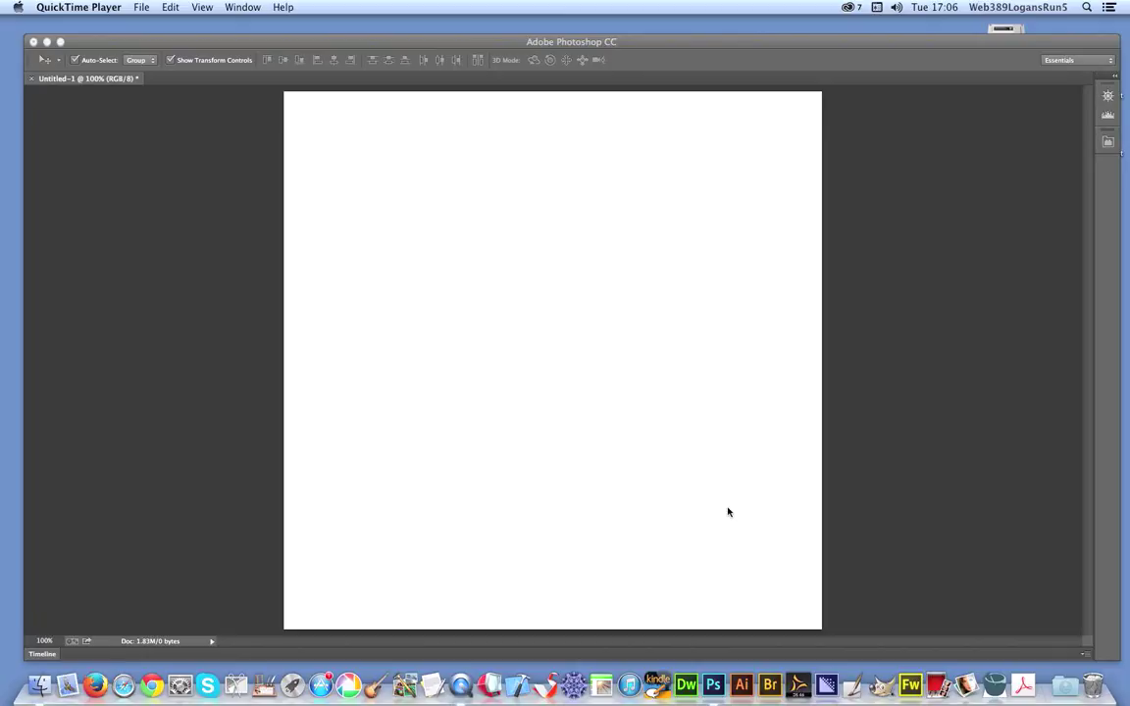
Step: Bring Photoshop to the front, showing the blank Untitled-1 document with its Background layer
left_click(588, 41)
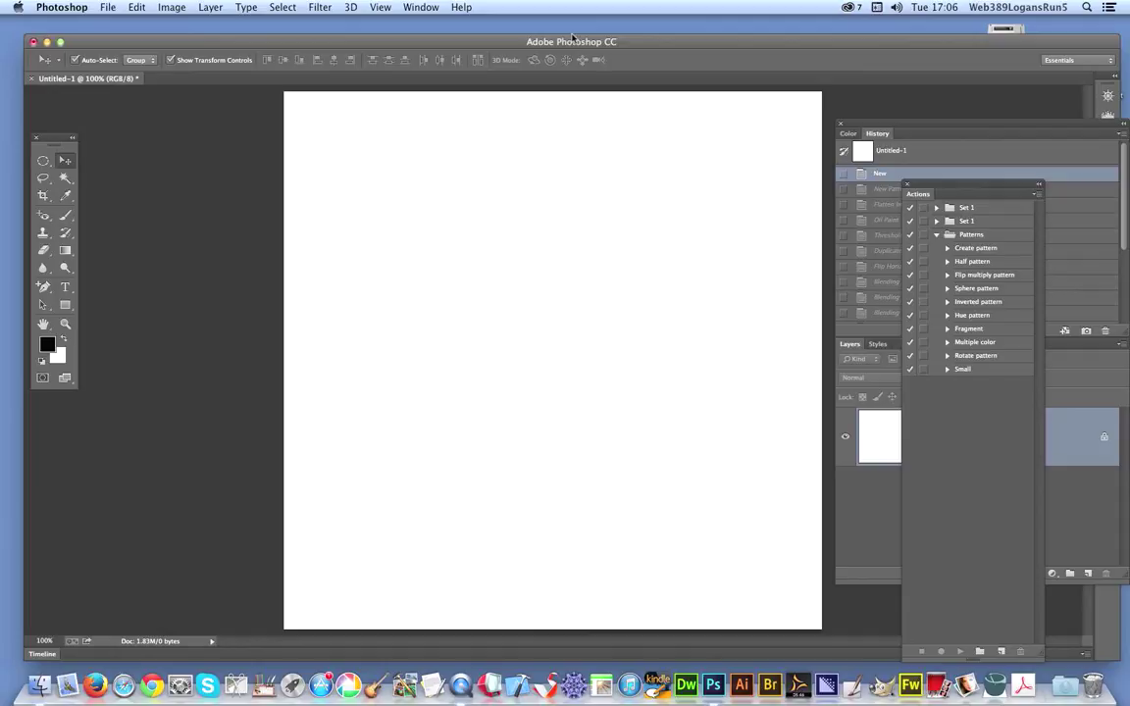
left_click(211, 8)
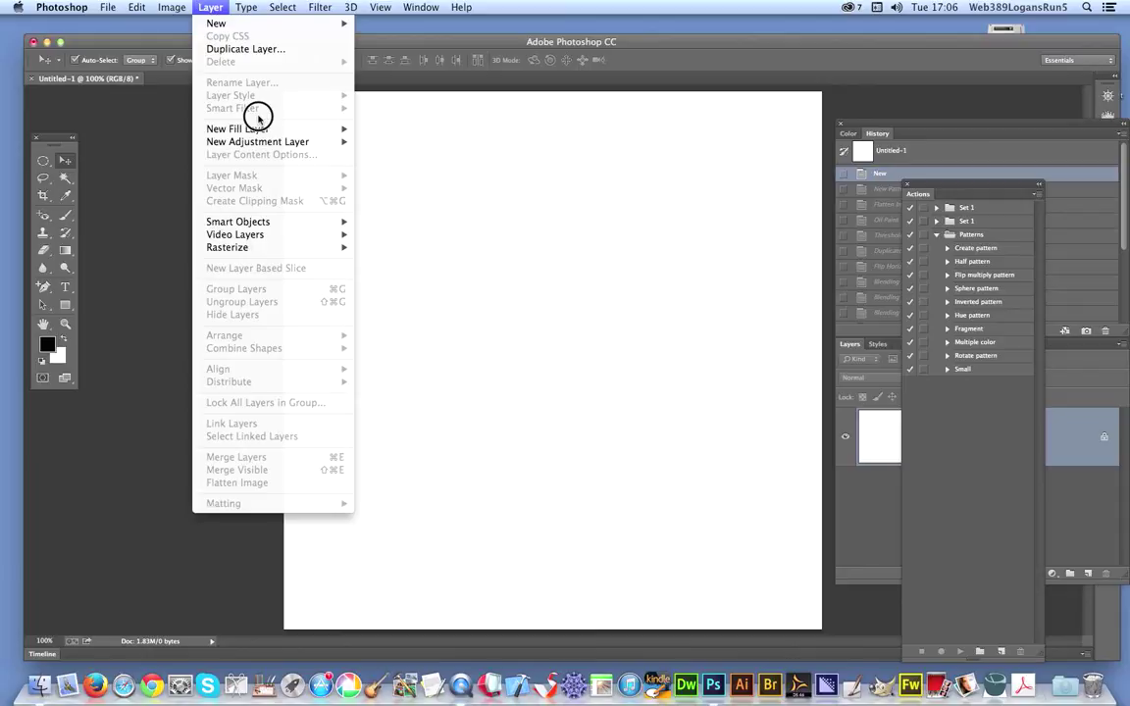
Step: Create a Pattern Fill layer named Pattern Fill 1
mouse_move(271, 127)
left_click(385, 156)
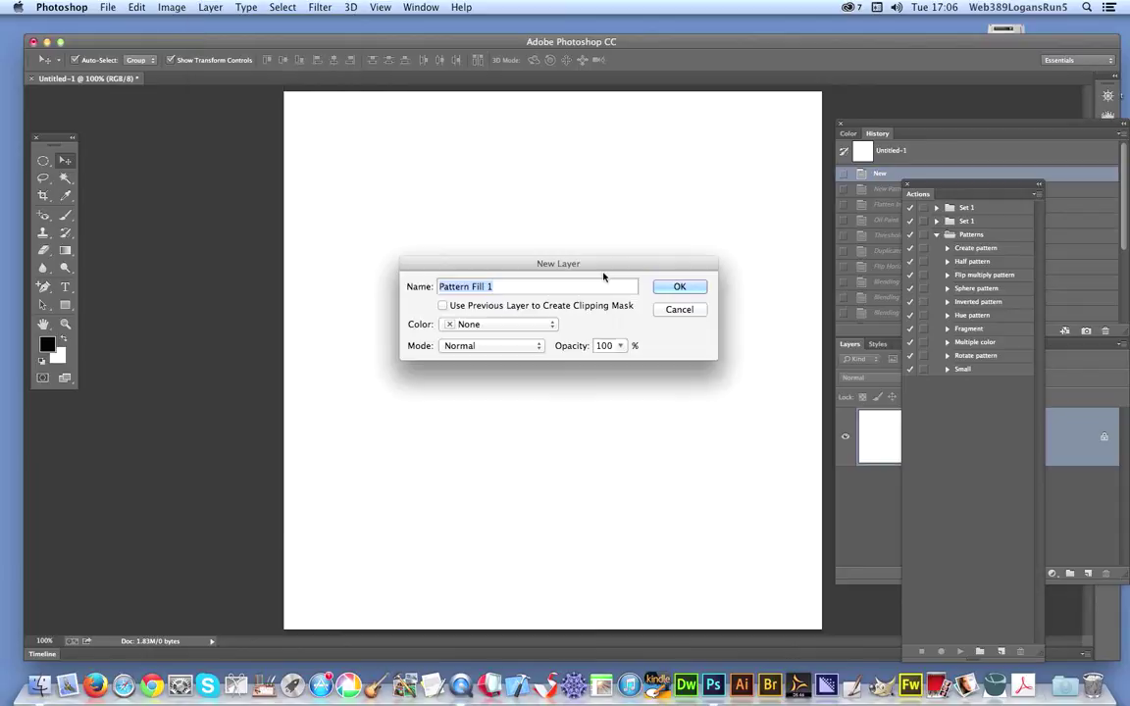
left_click(679, 285)
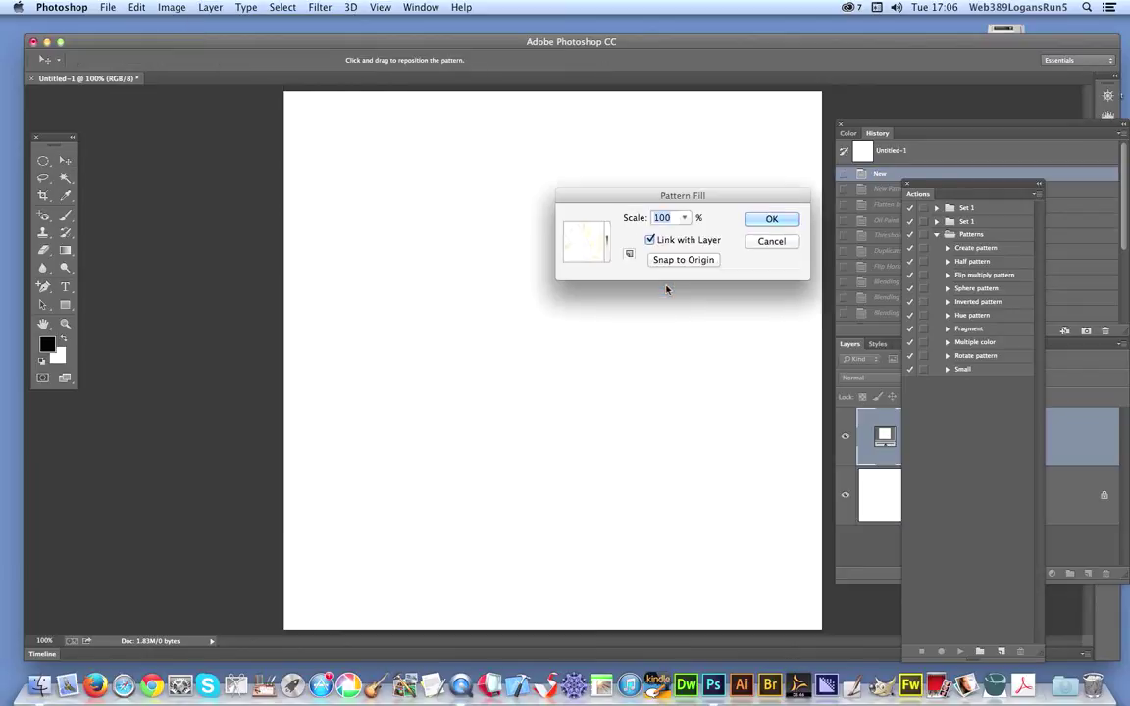
left_click(606, 240)
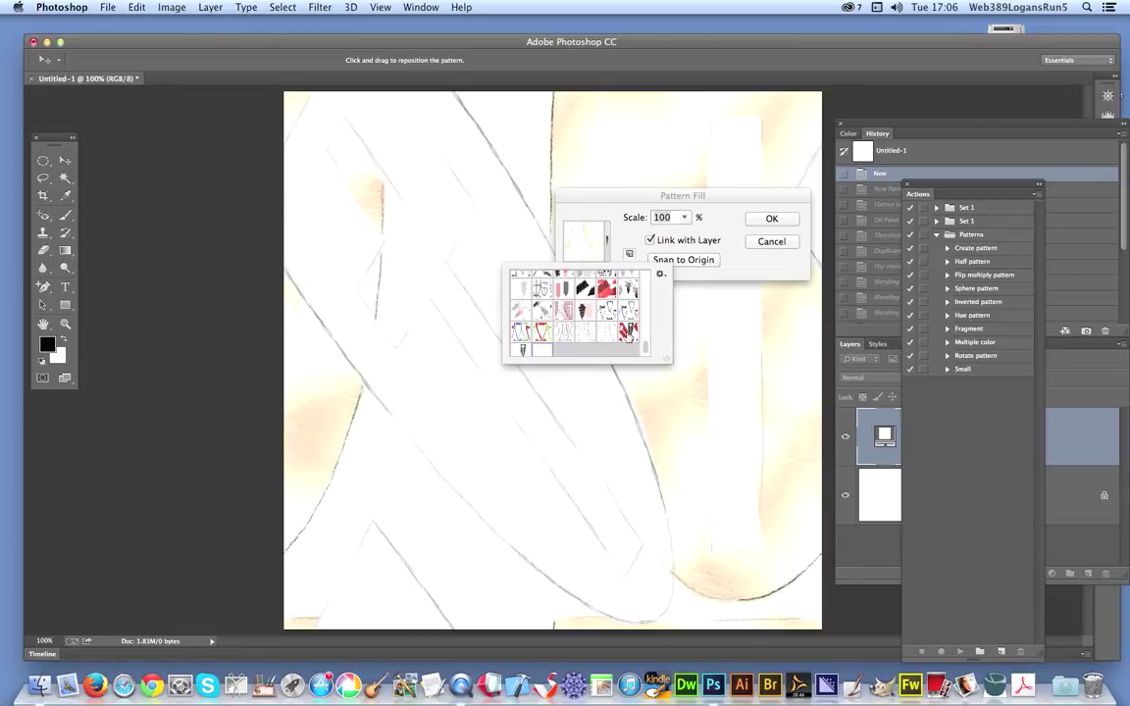
Step: Preview several patterns, then commit the red and black shield pattern fill
left_click(543, 332)
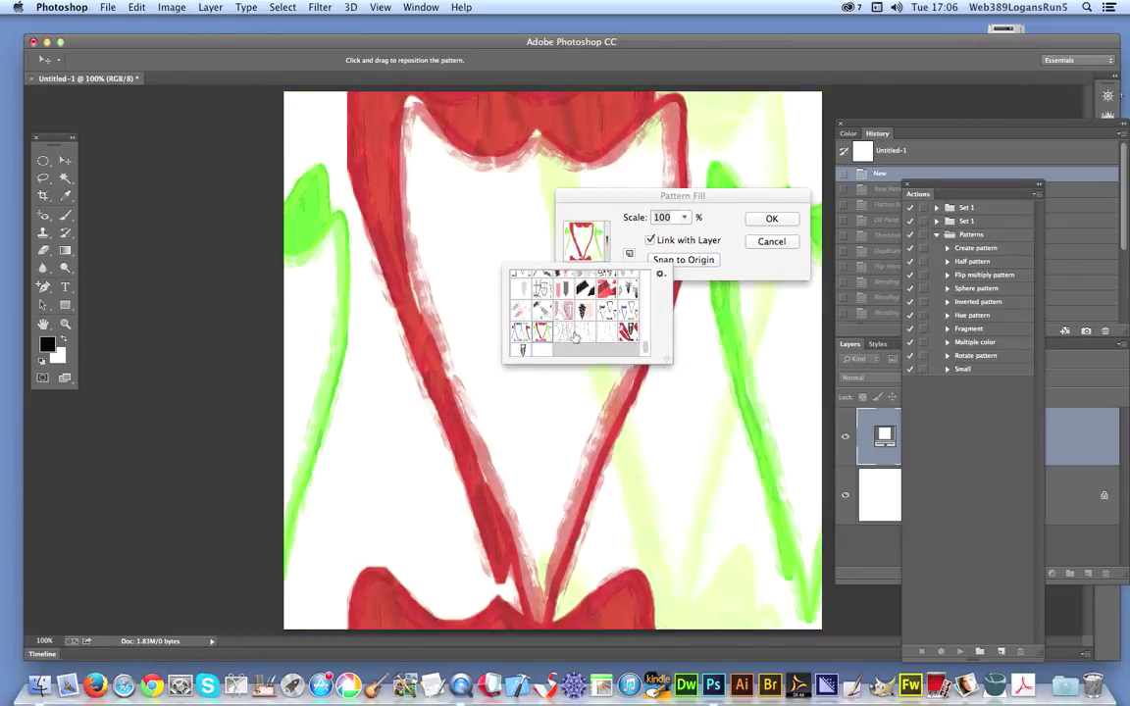
left_click(575, 337)
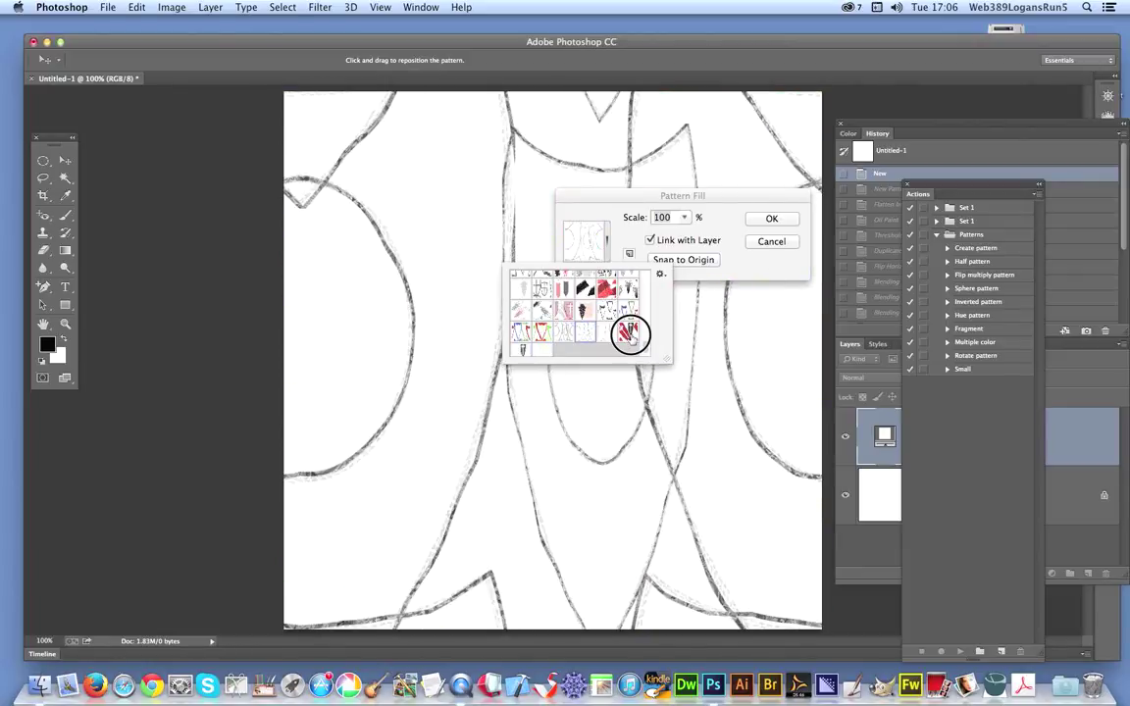
left_click(626, 331)
left_click(542, 291)
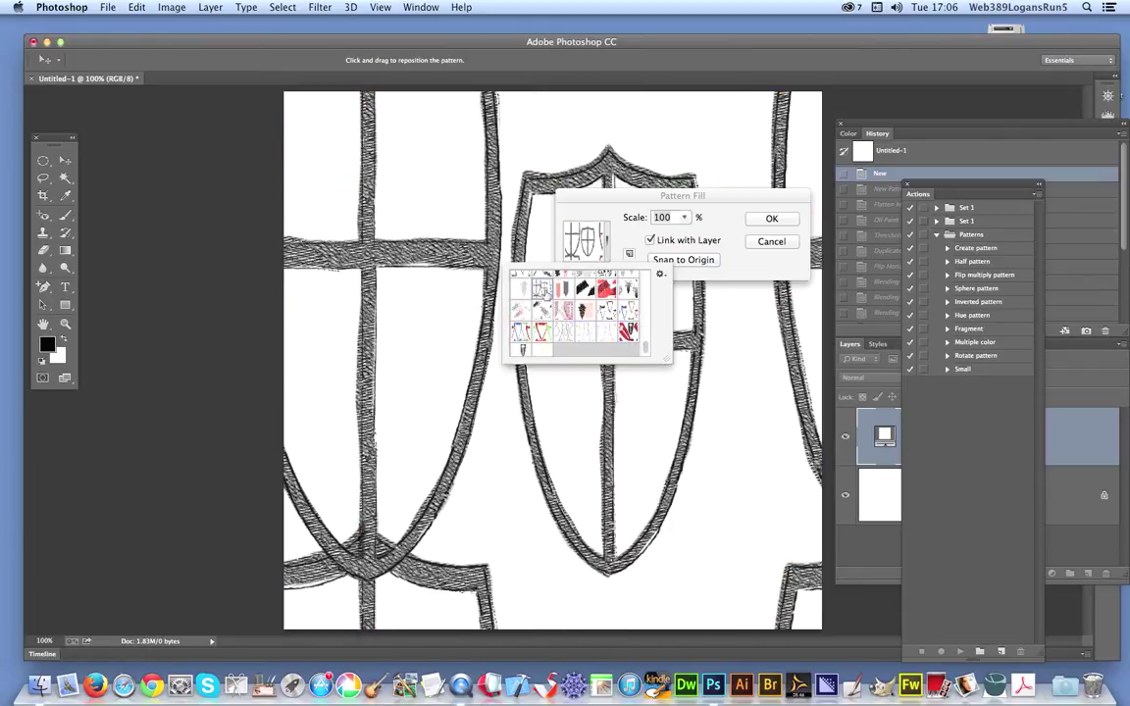
left_click(586, 289)
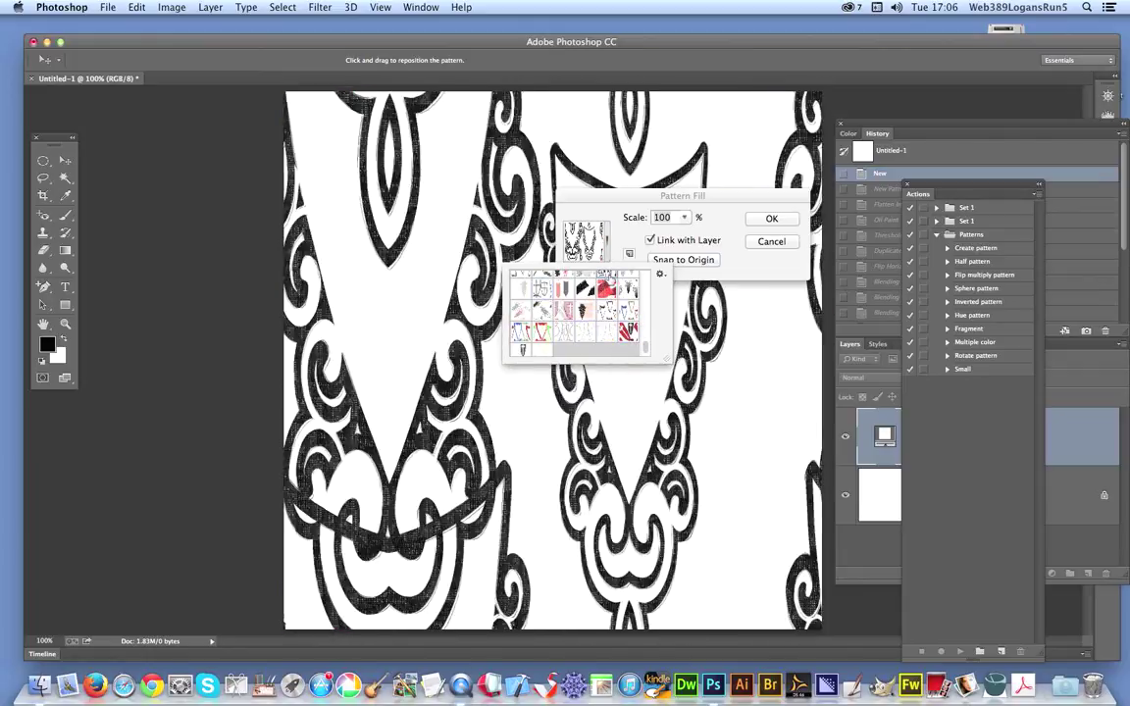
left_click(629, 334)
left_click(627, 330)
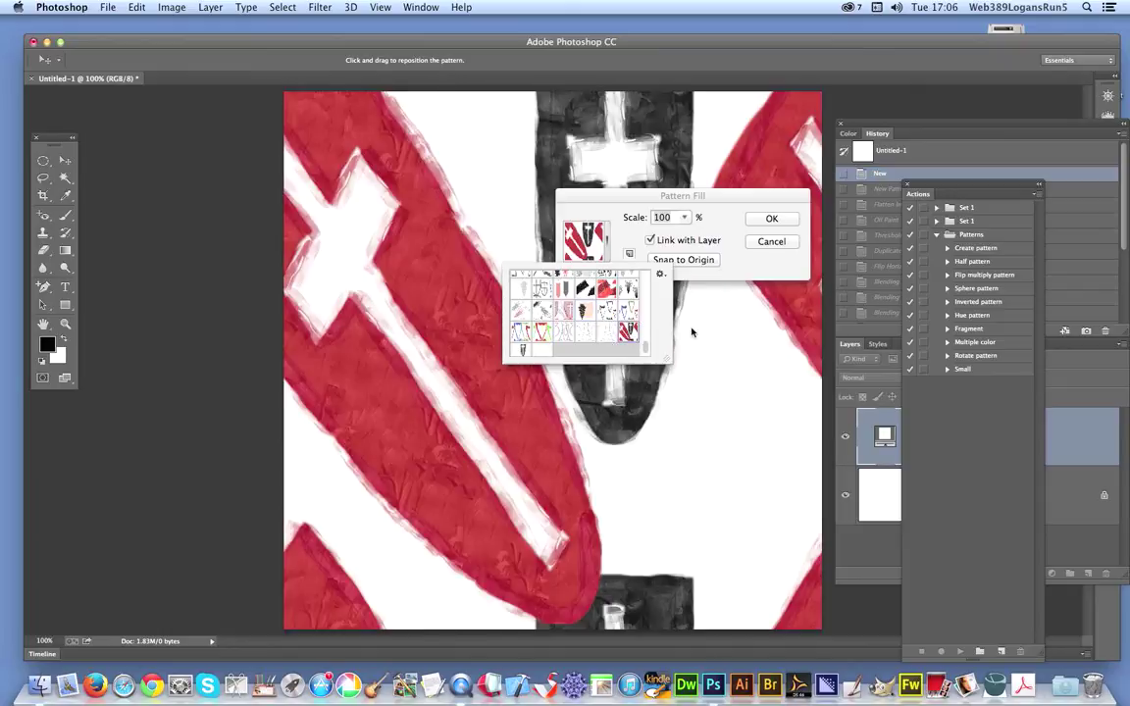
left_click(772, 217)
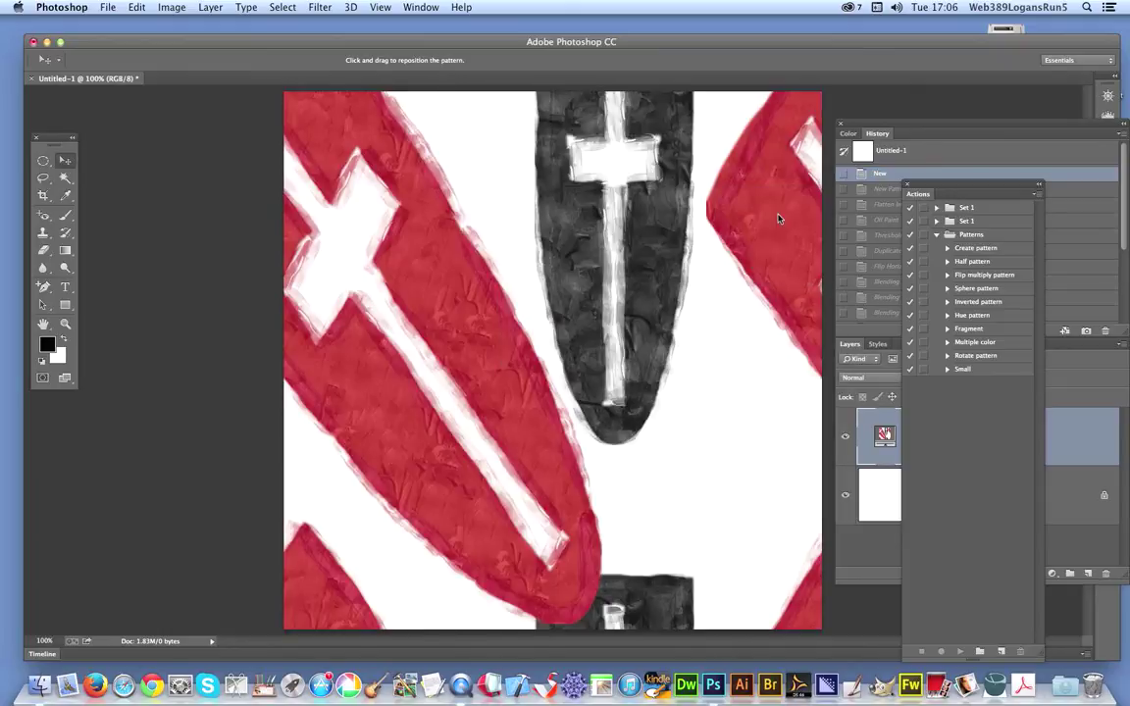
left_click(213, 8)
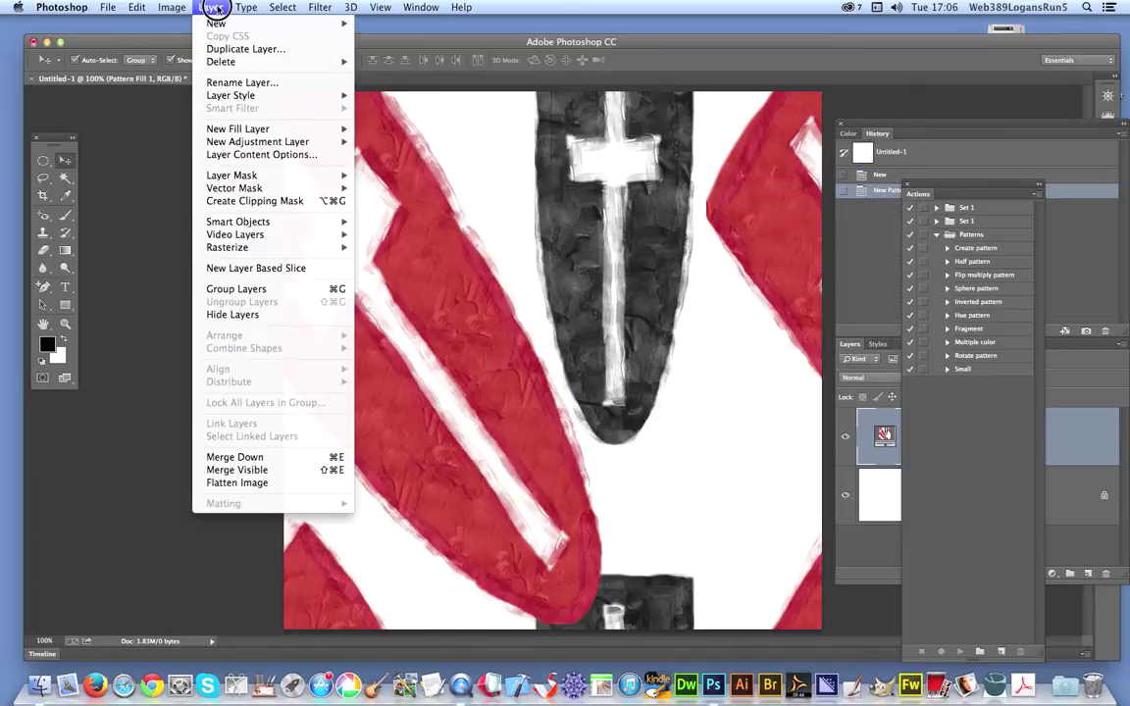
Step: Flatten the image and apply Oil Paint with Stylization 8.71 and Scale 5.5
left_click(236, 483)
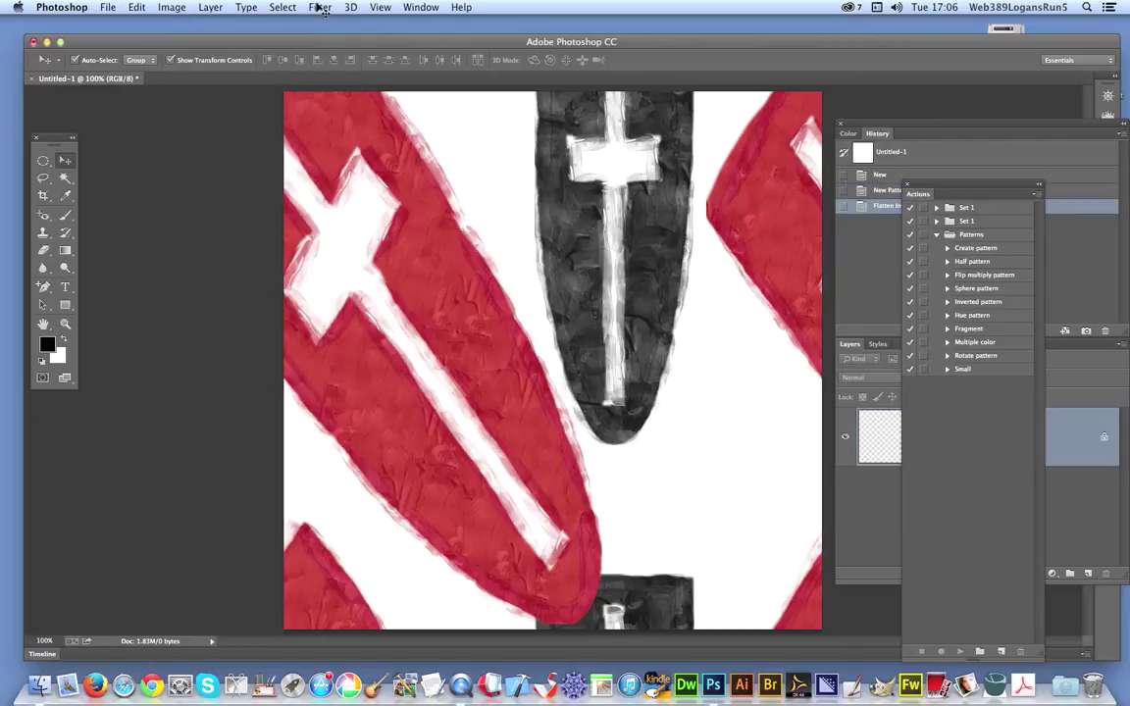
left_click(321, 8)
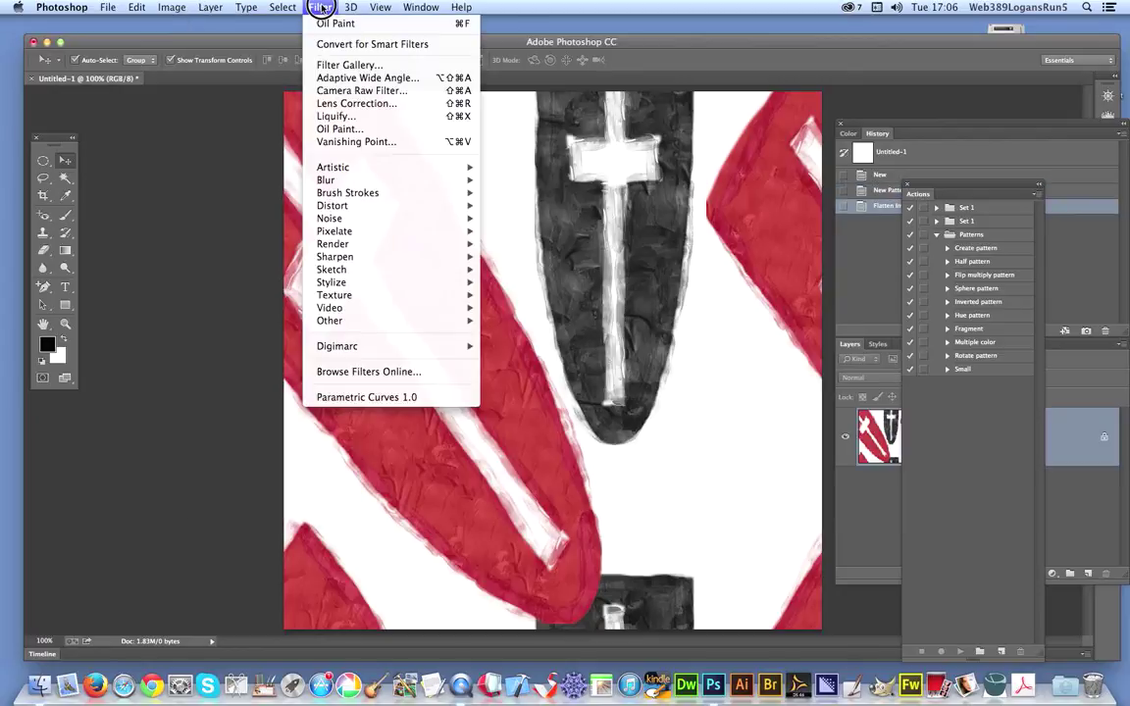
left_click(338, 130)
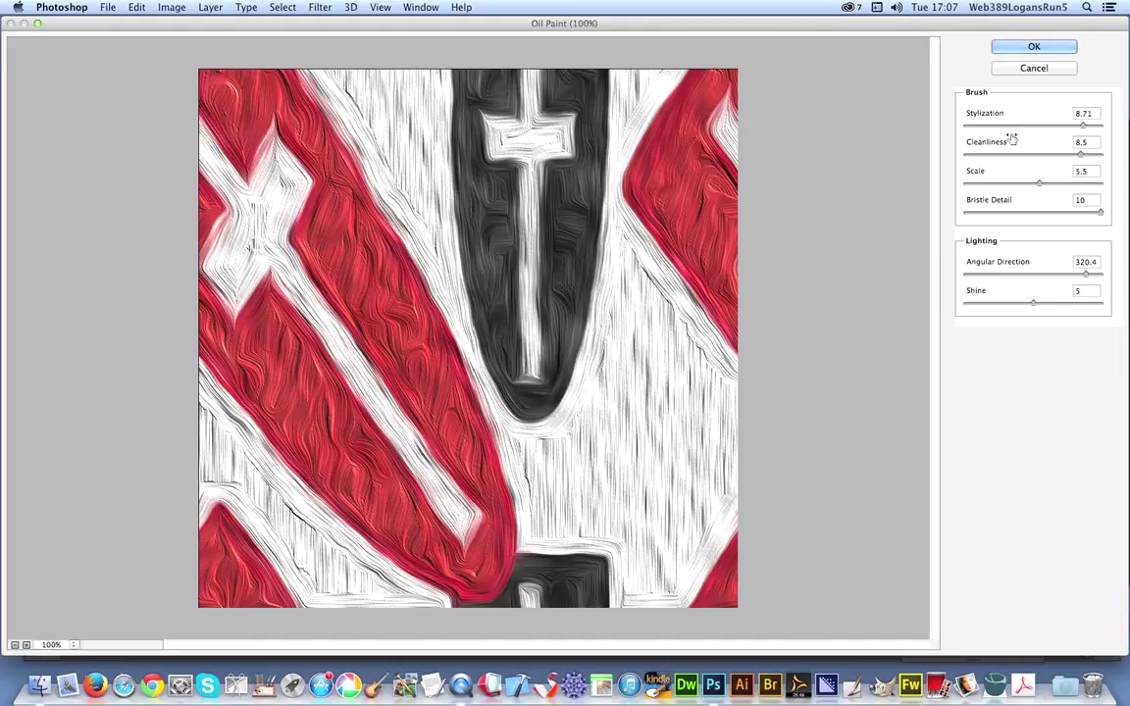
left_click(1034, 46)
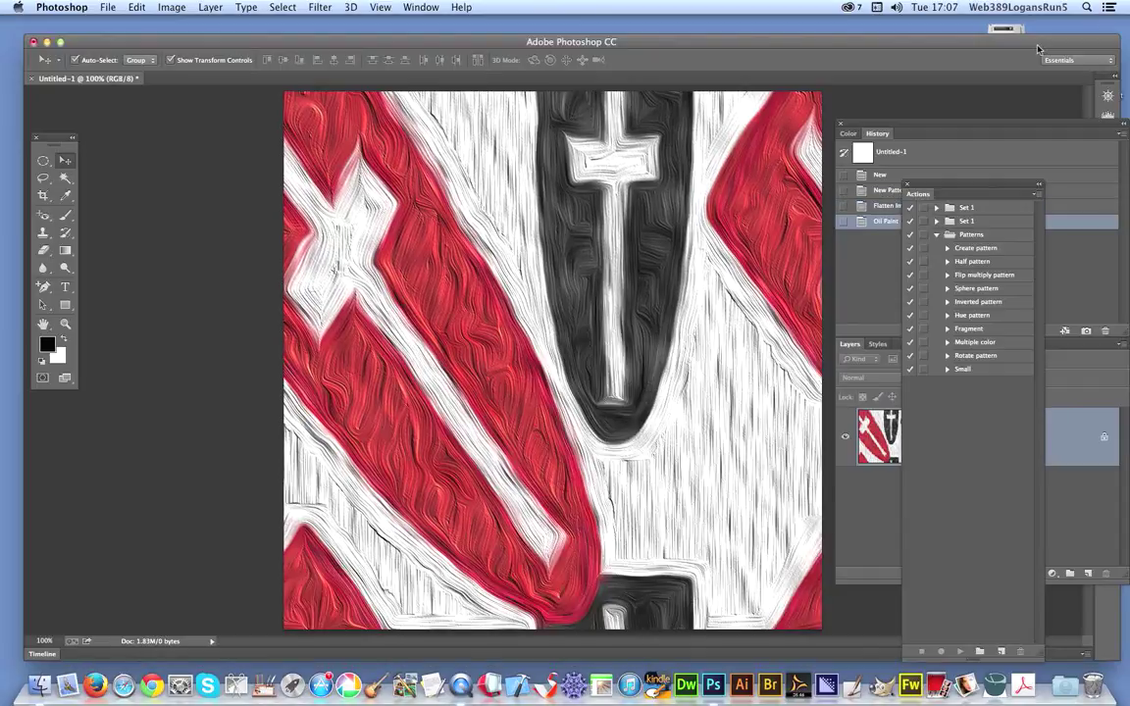
left_click(169, 9)
Step: Apply a Threshold at level 188 to the oil-painted shield pattern
mouse_move(175, 43)
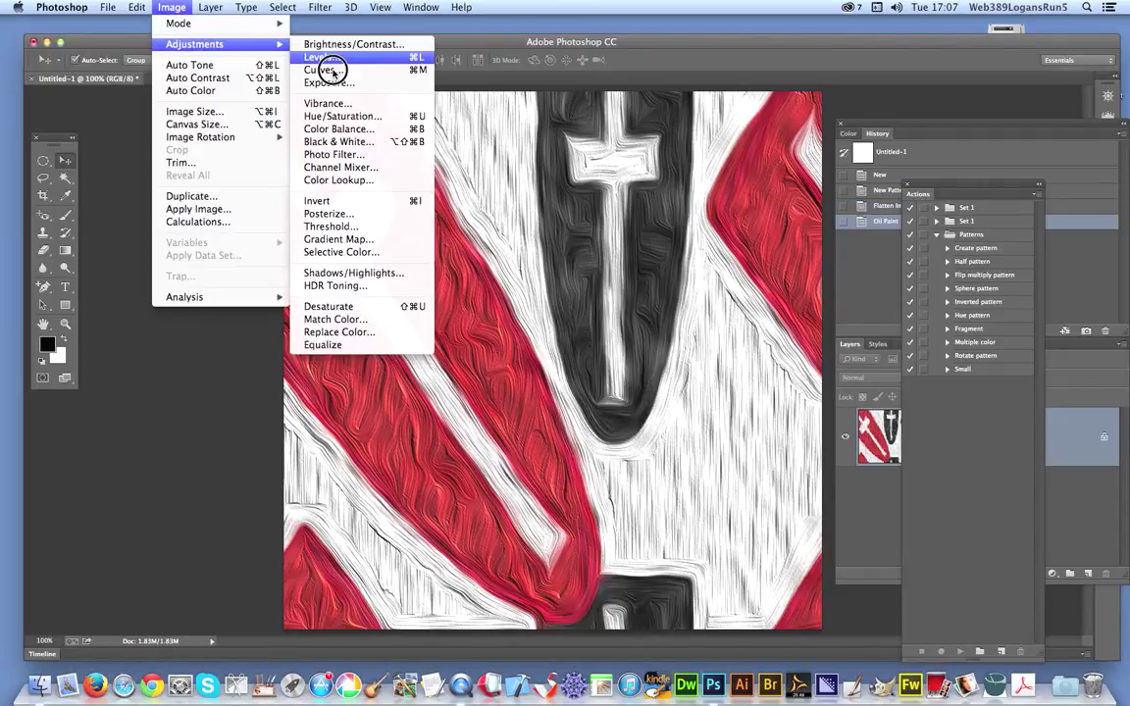
left_click(334, 226)
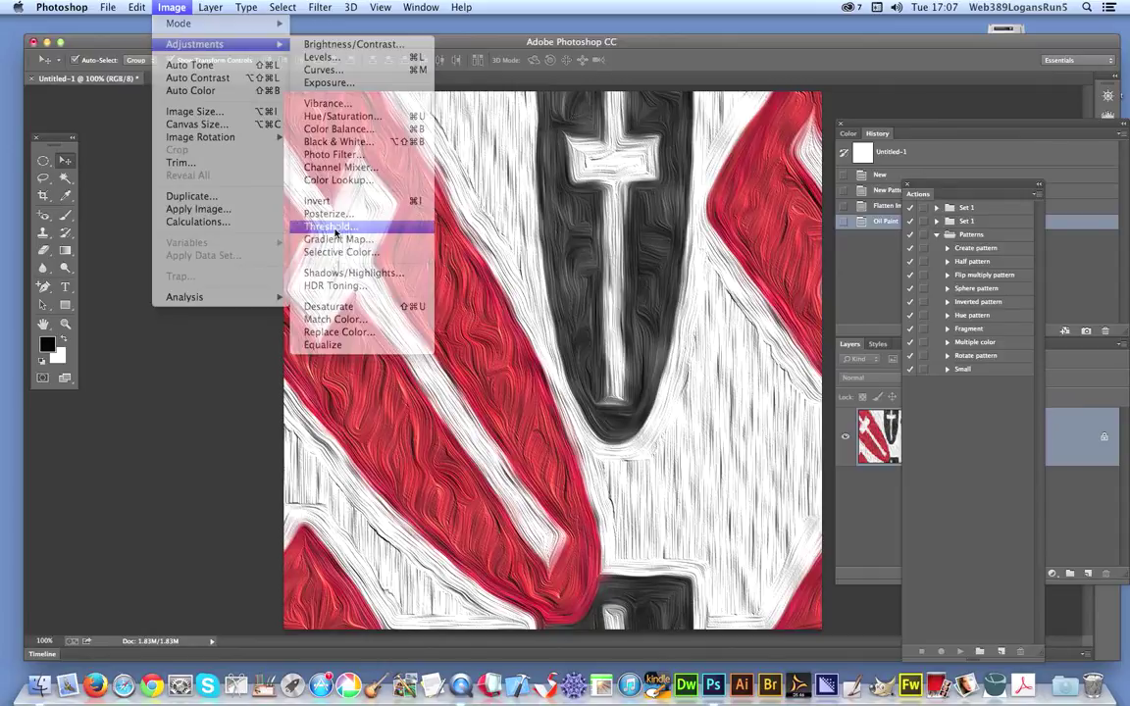
left_click_drag(775, 345, 805, 345)
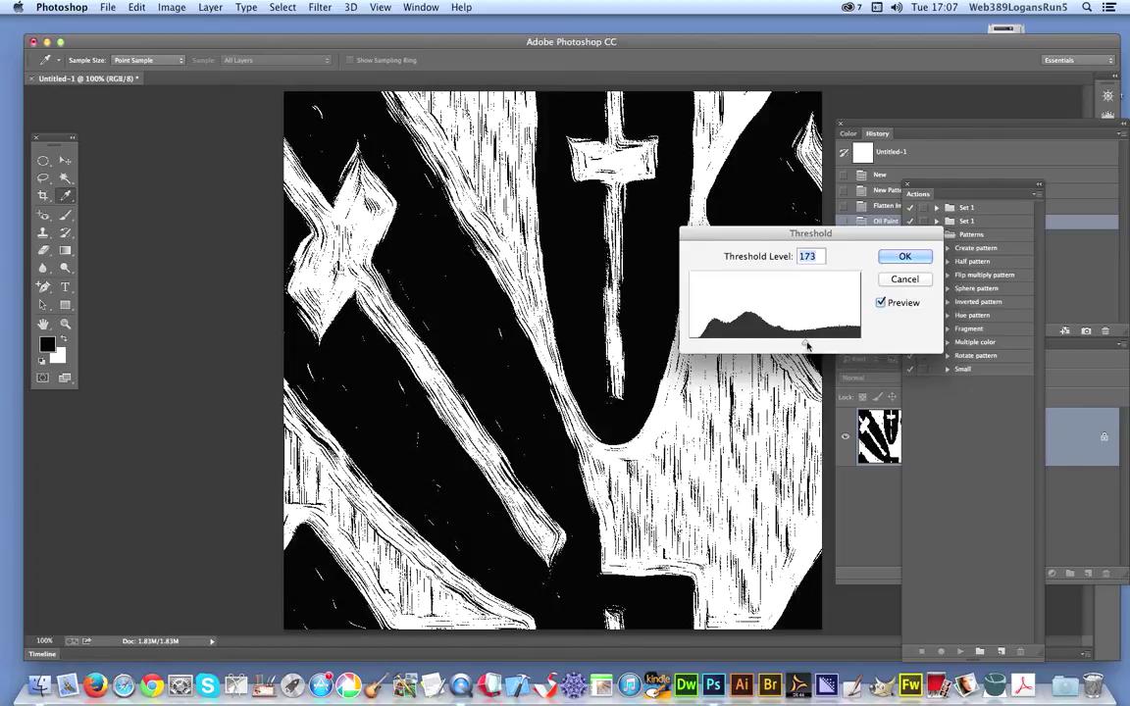
left_click_drag(807, 343, 815, 345)
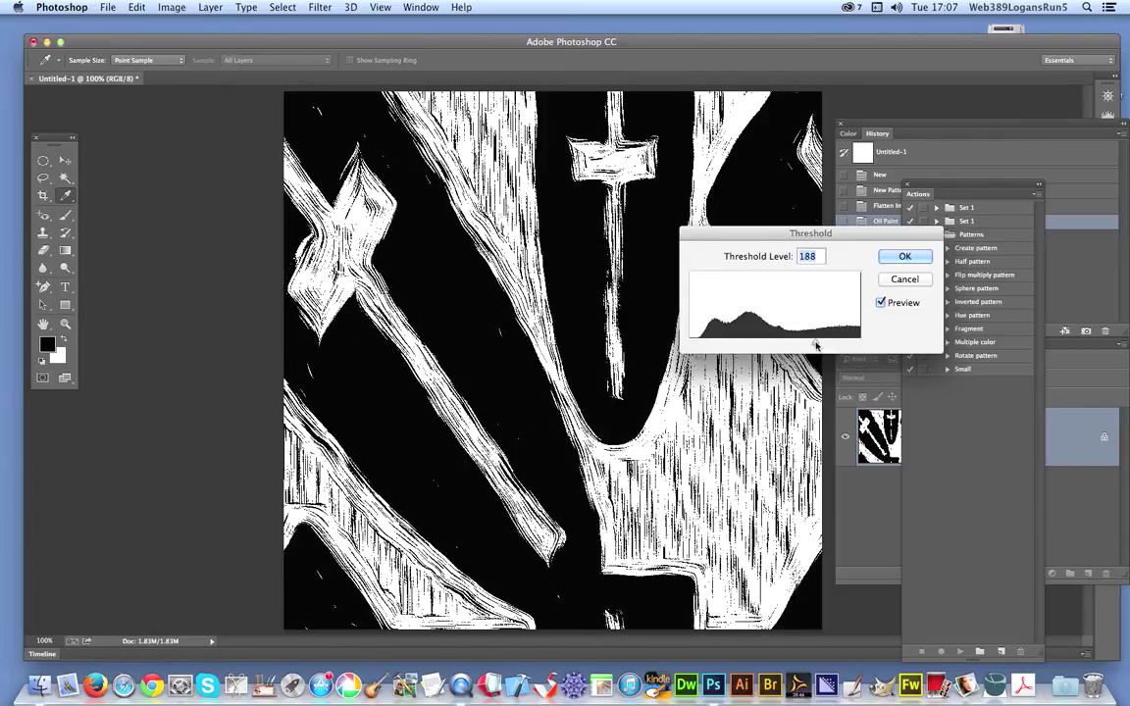
left_click(904, 257)
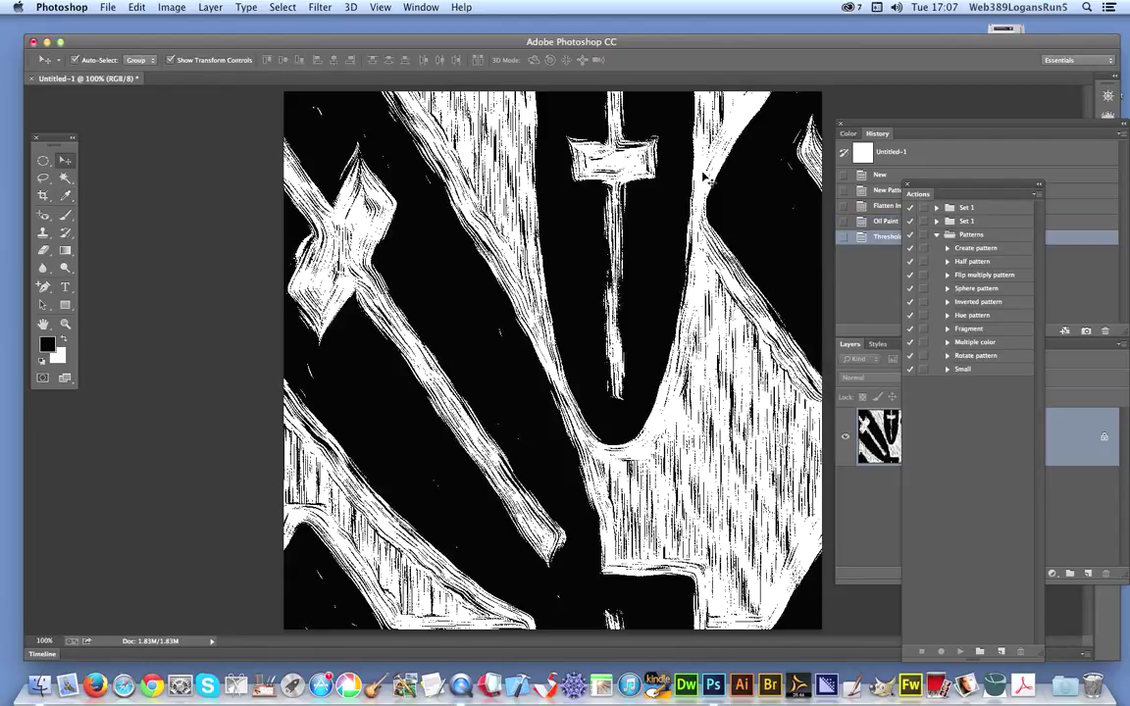
Step: Apply Oil Paint to the black-and-white result, then reapply it twice more
left_click(210, 7)
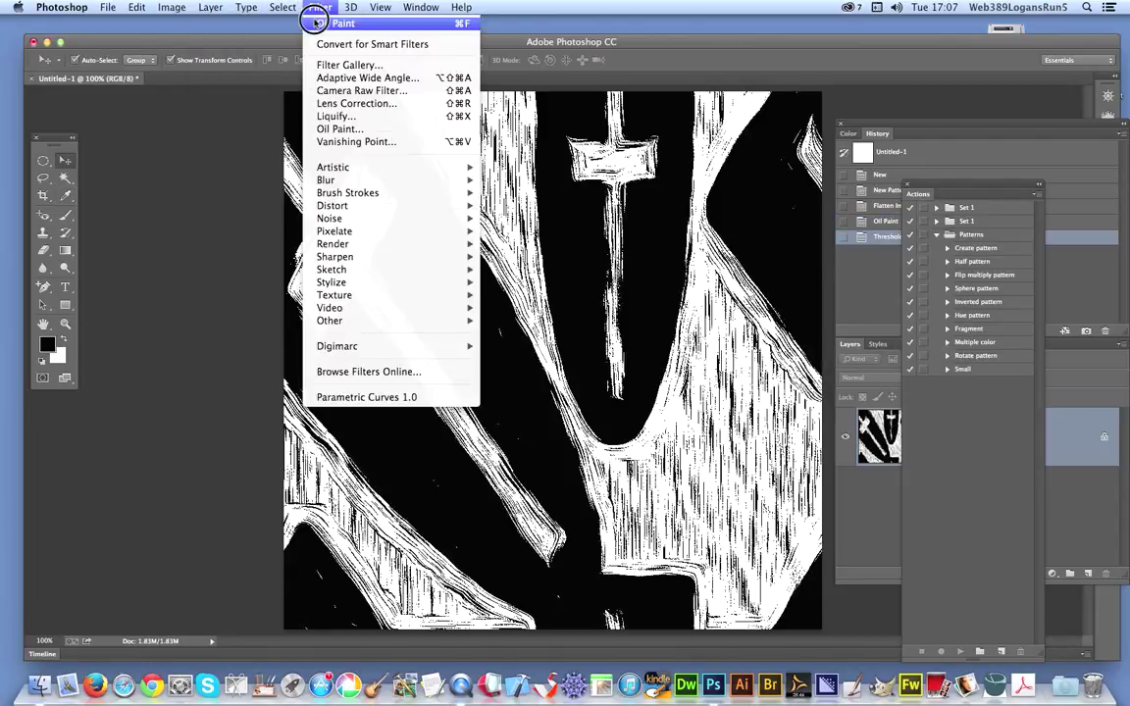
left_click(309, 129)
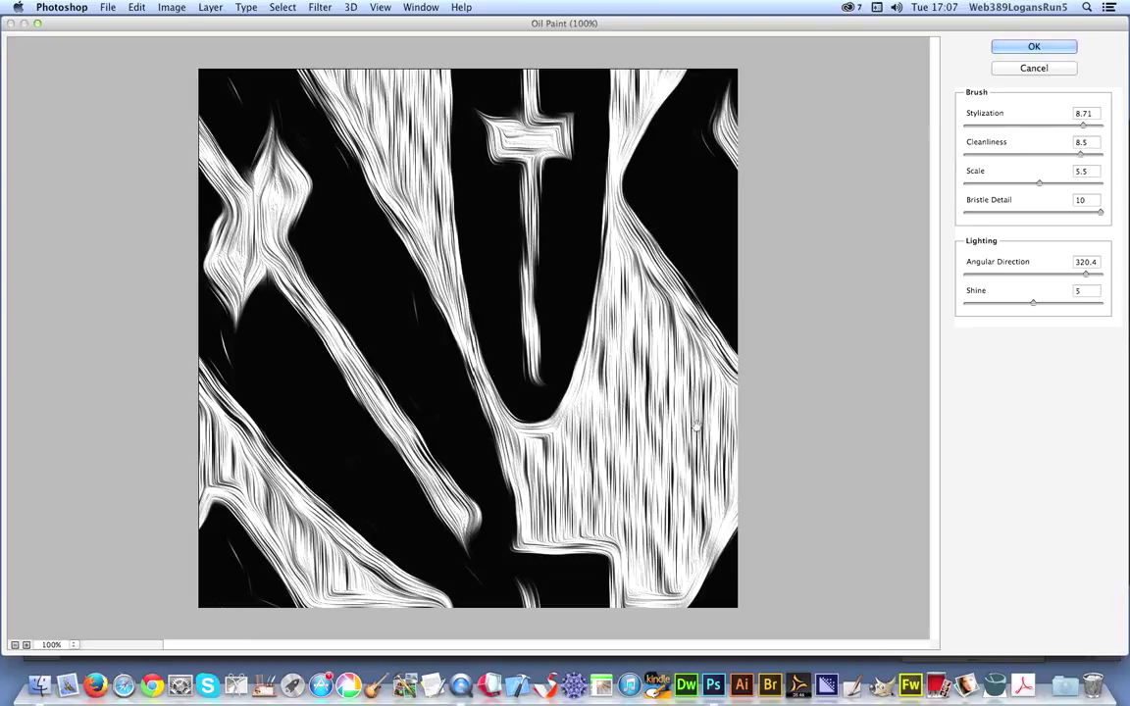
left_click(1032, 47)
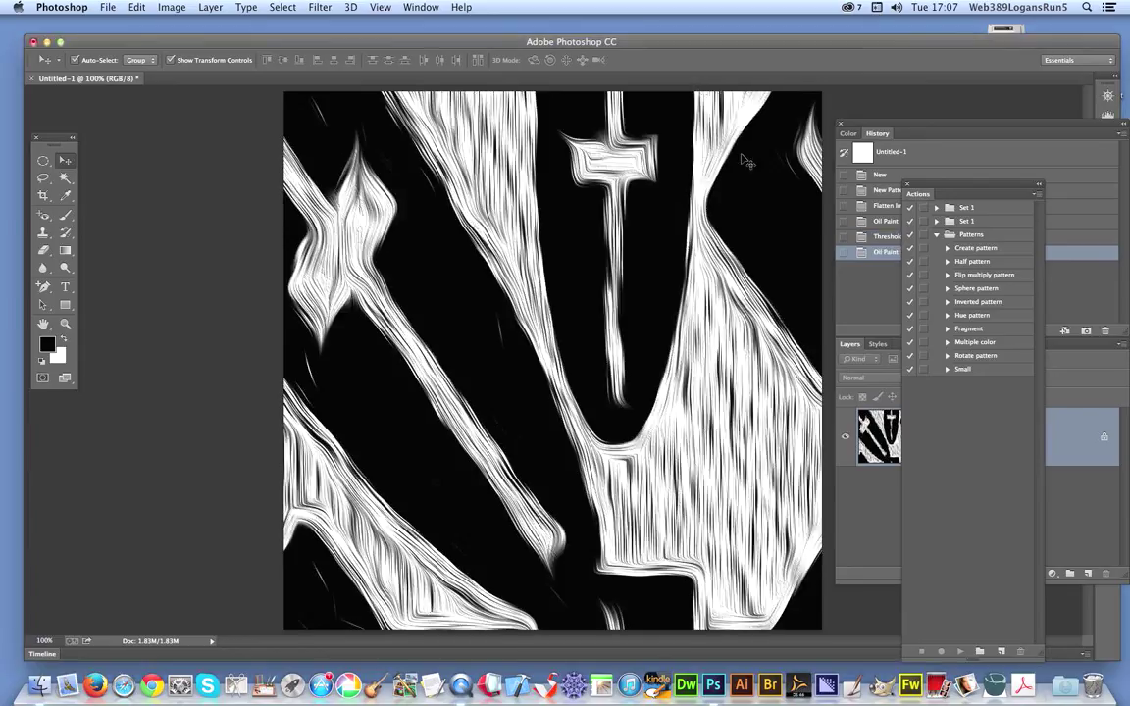
left_click(320, 7)
left_click(320, 7)
key("super+f")
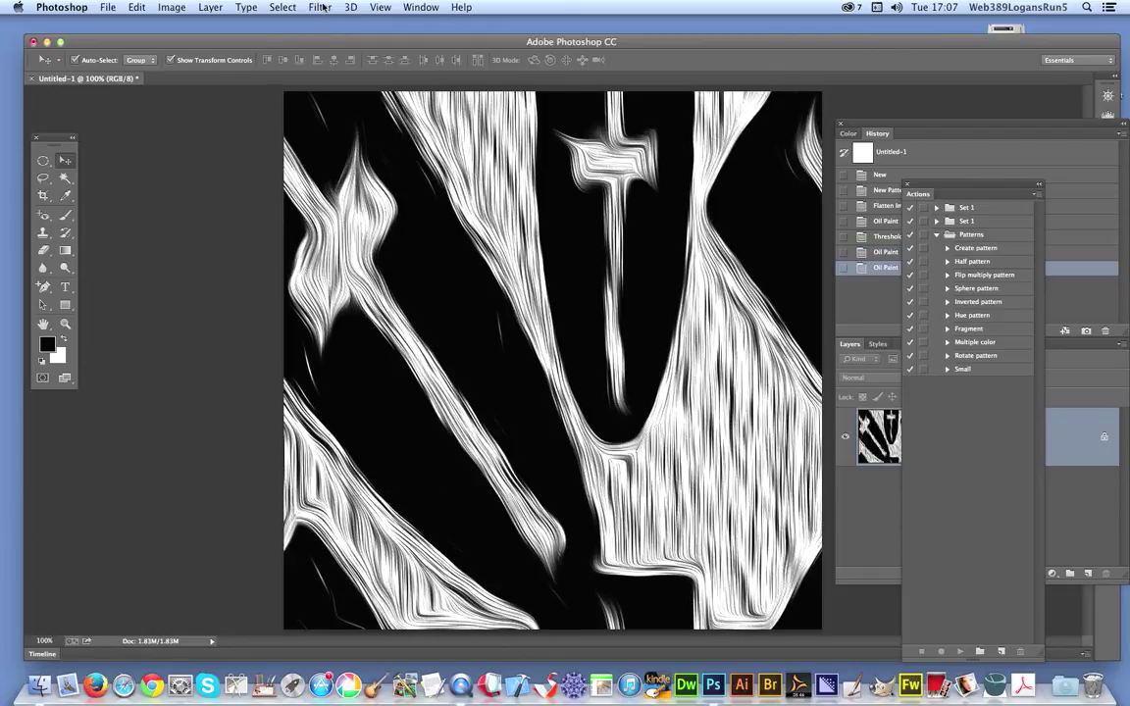
left_click(320, 7)
left_click(294, 22)
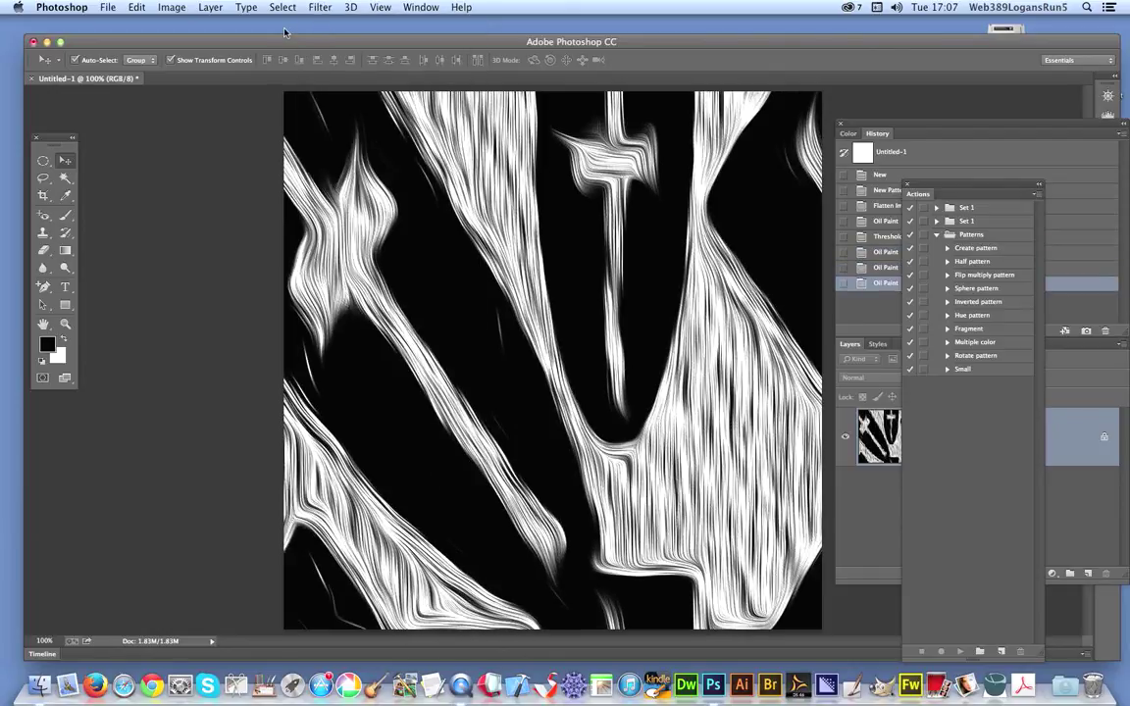
Step: Apply a second Threshold at level 186 to the streaked image
left_click(169, 8)
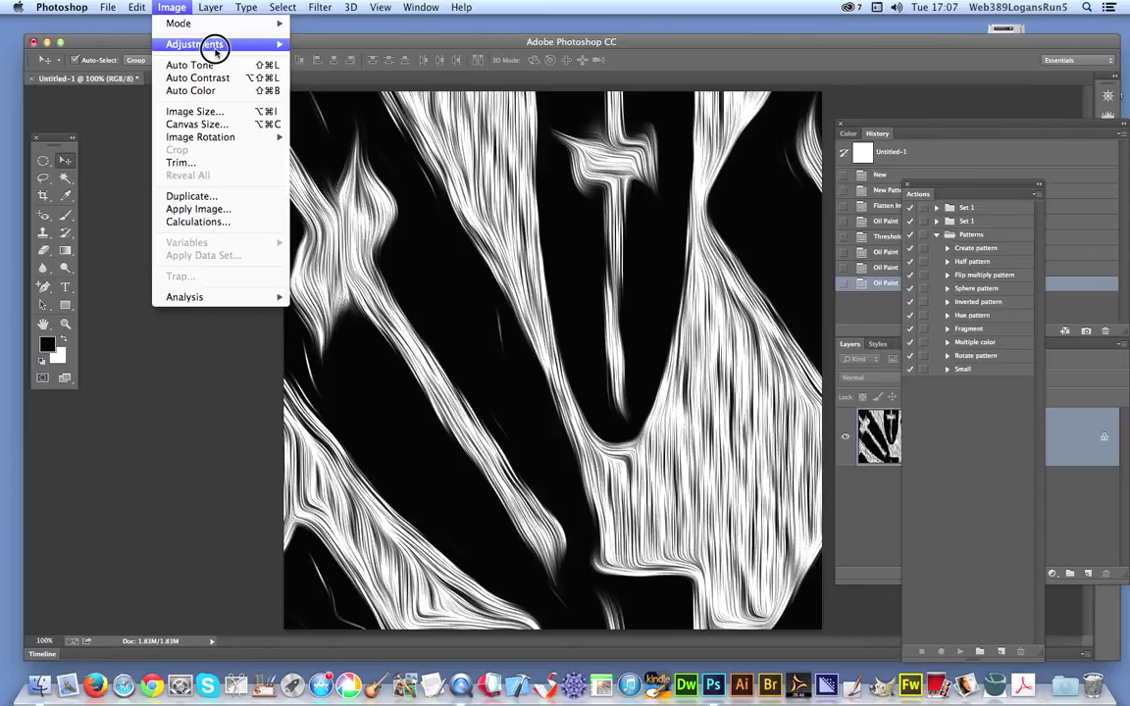
mouse_move(211, 44)
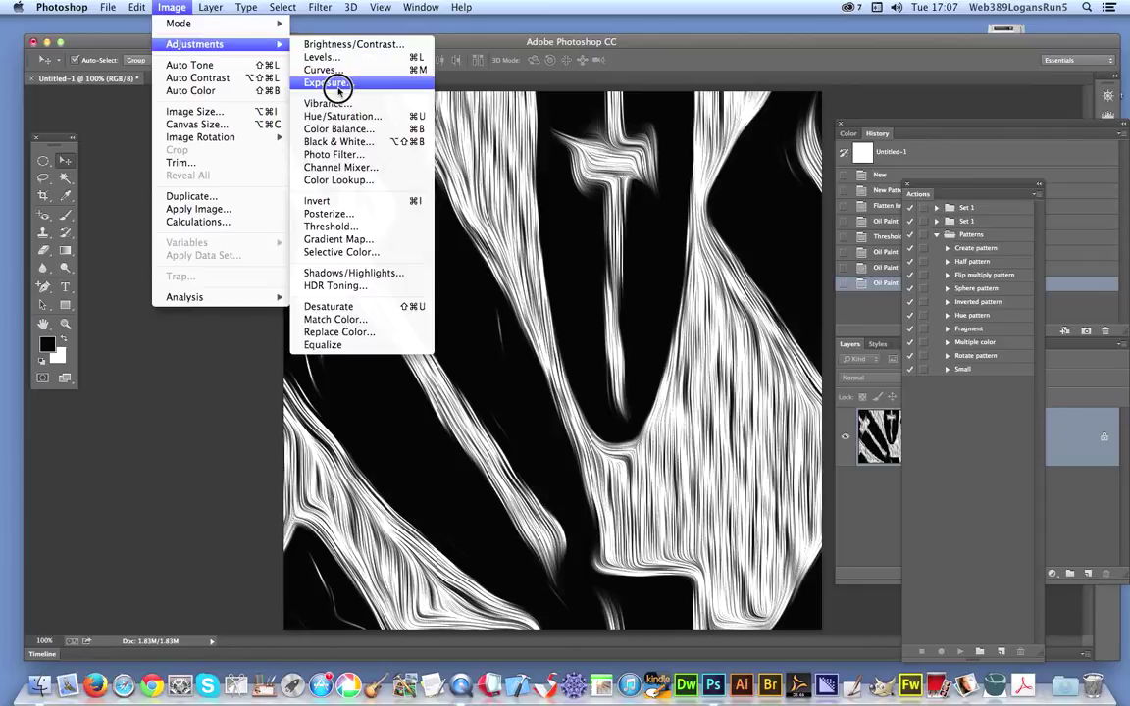
left_click(355, 227)
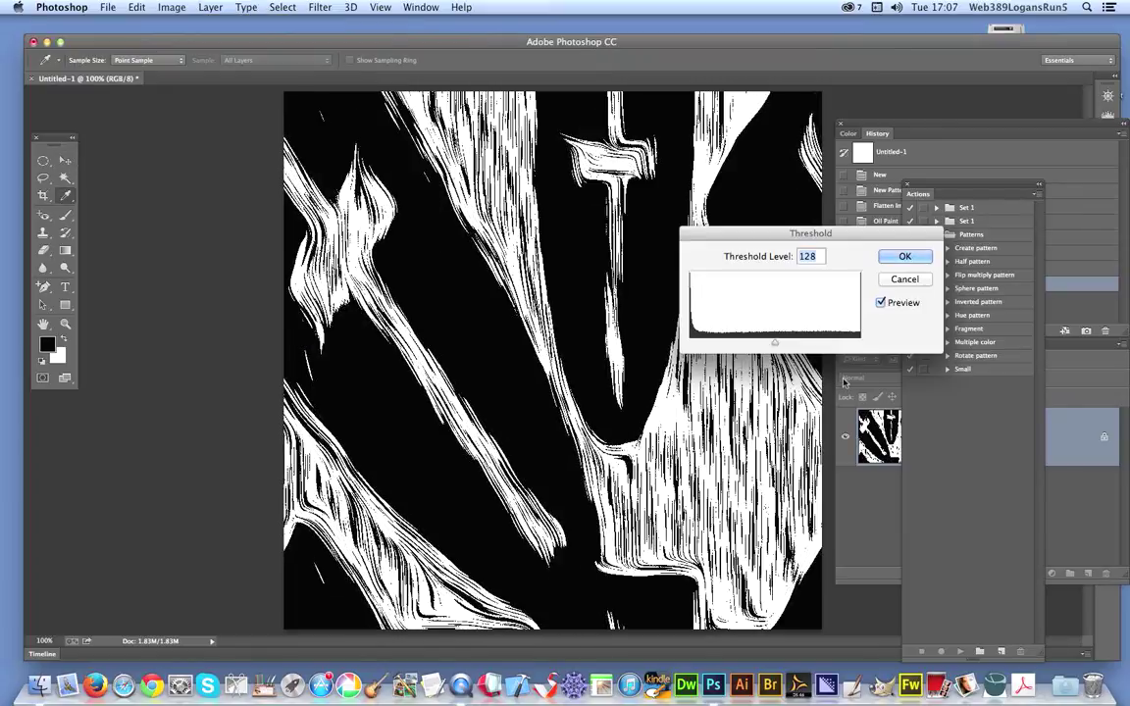
left_click_drag(775, 343, 814, 345)
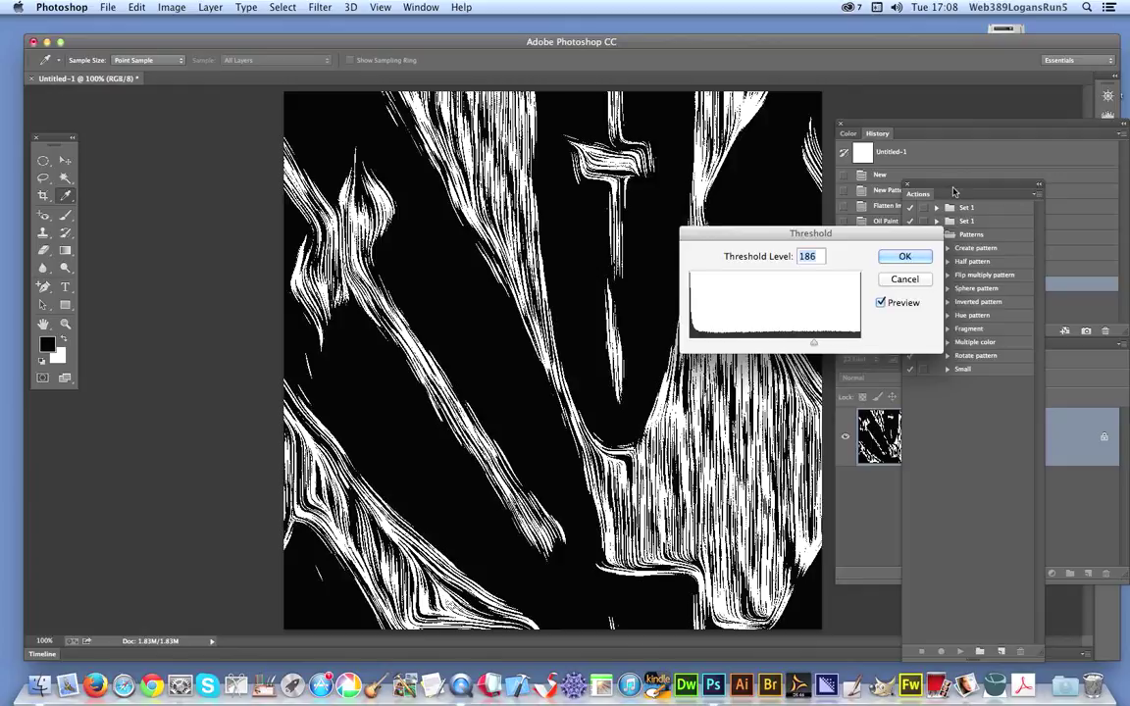
left_click(900, 256)
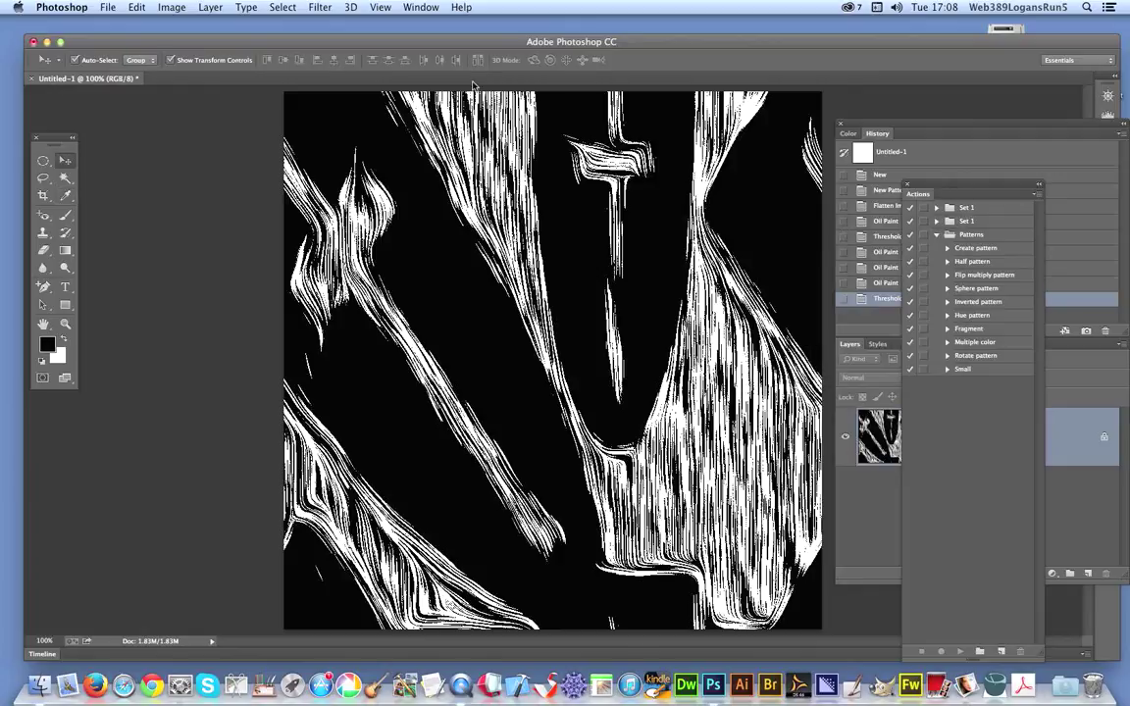
Step: Apply Oil Paint with the brush Scale reduced to 3.57
left_click(318, 7)
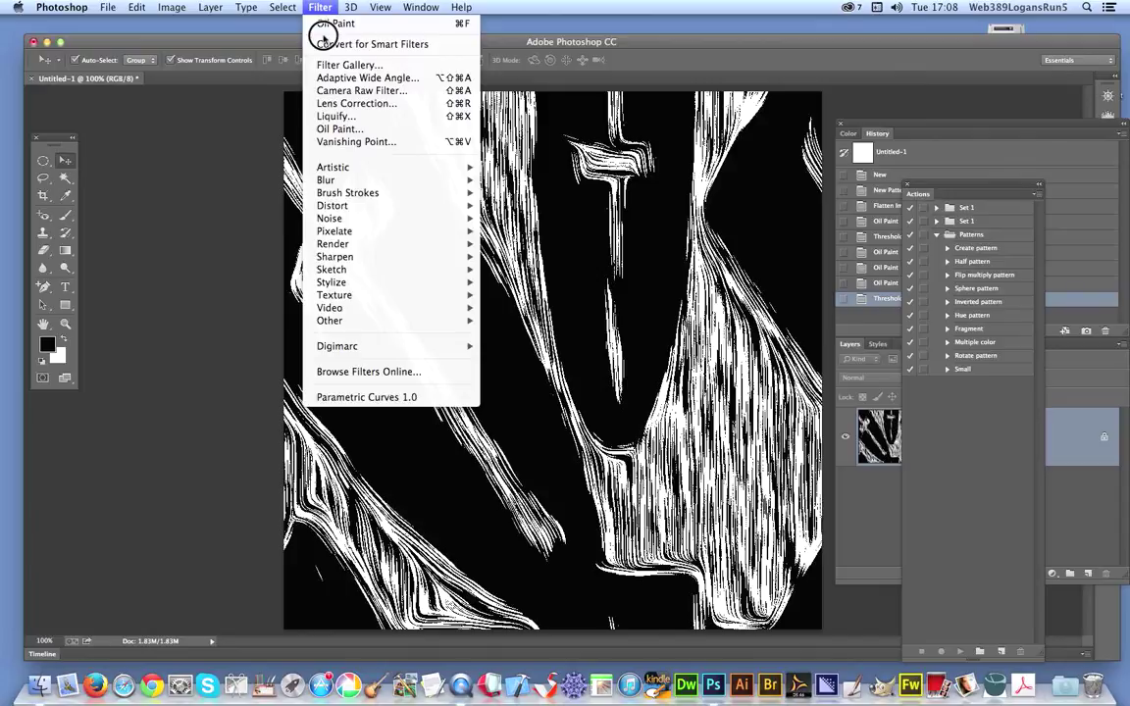
left_click(334, 129)
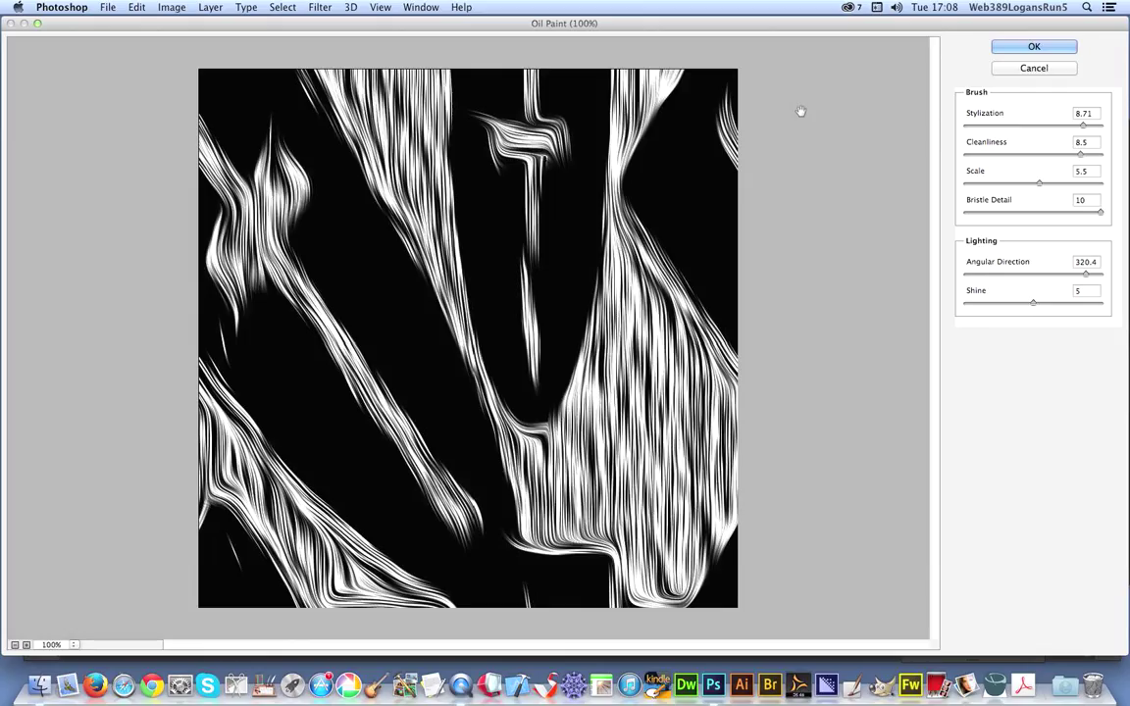
left_click(1032, 182)
left_click_drag(1032, 183, 1013, 182)
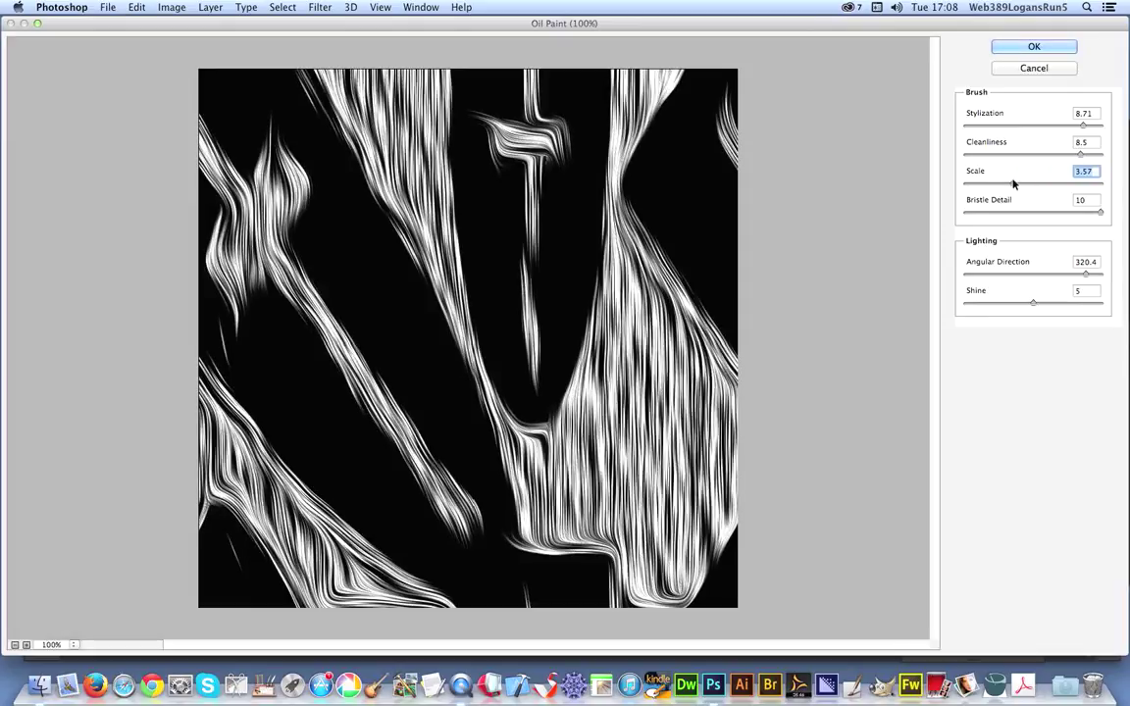
left_click(1032, 46)
Step: Reapply the last Oil Paint filter three more times
left_click(322, 8)
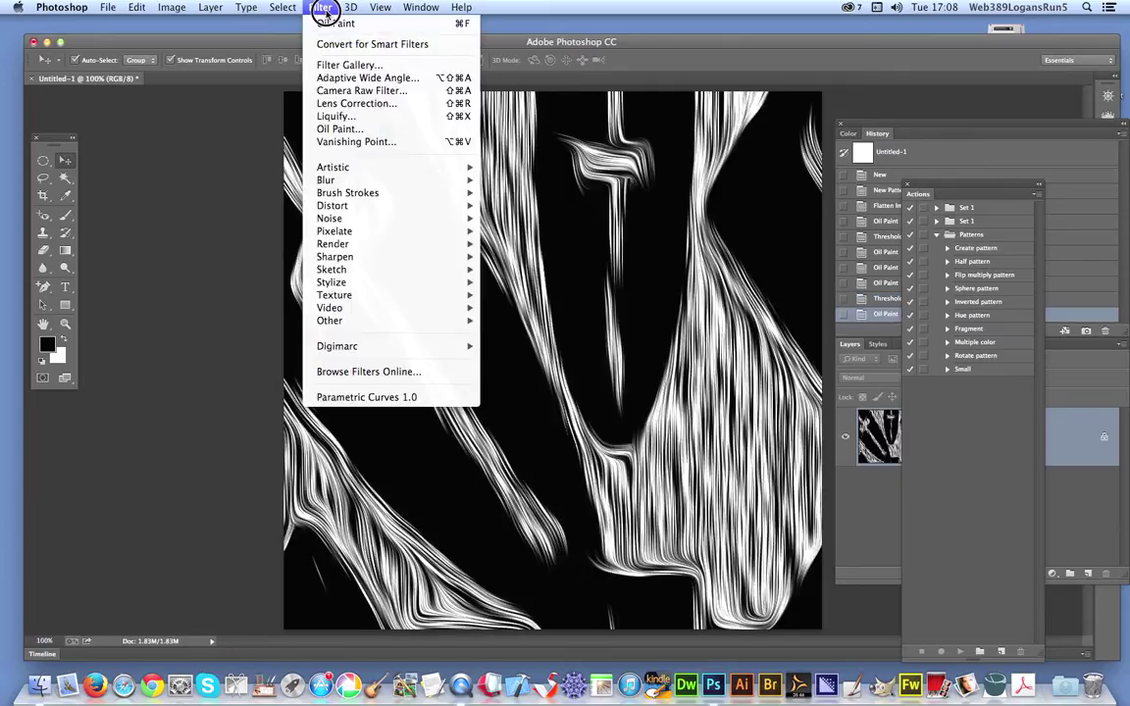
left_click(337, 22)
key("super+f")
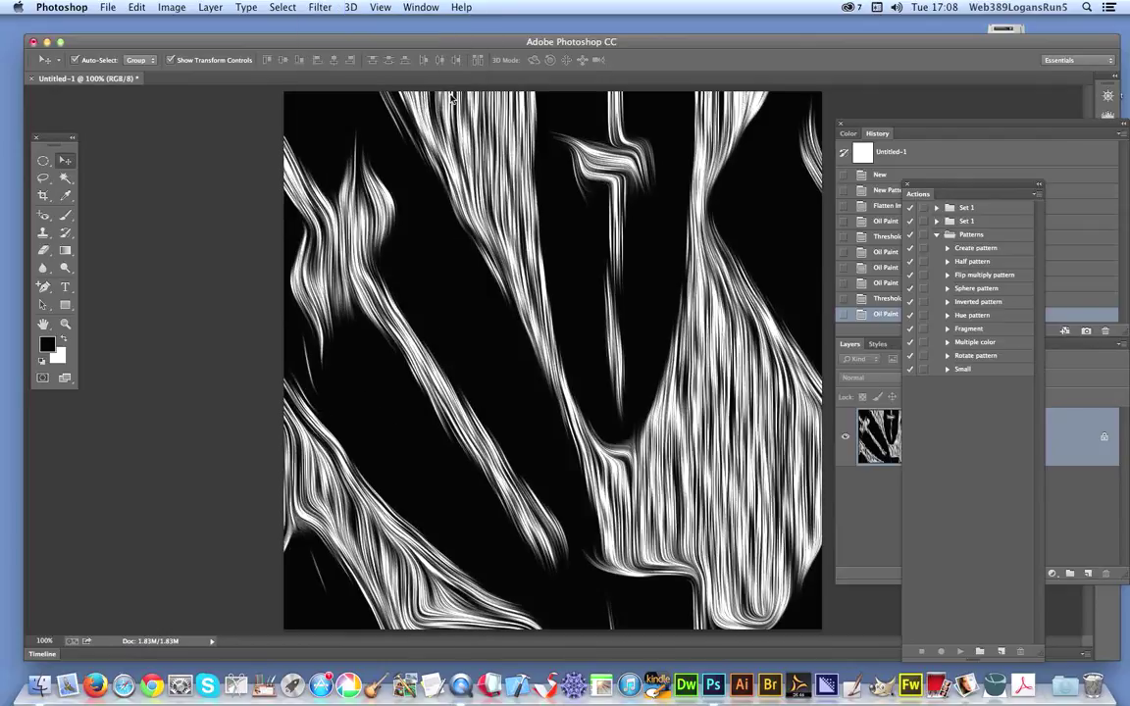
left_click(319, 7)
left_click(336, 21)
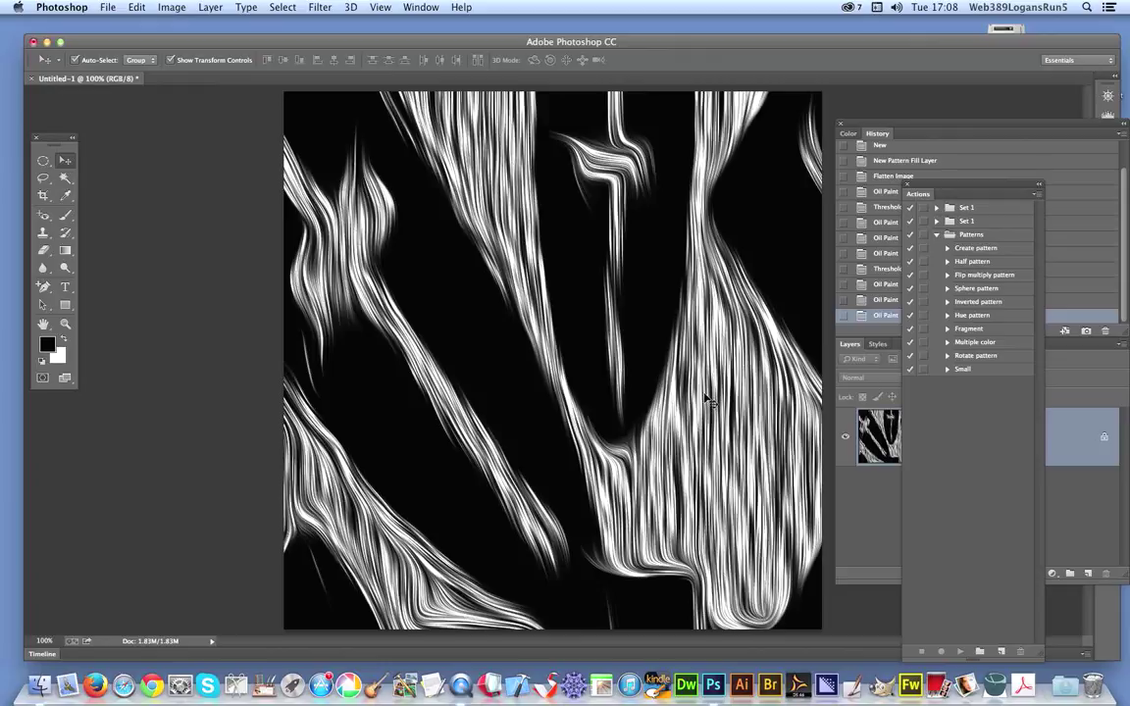
left_click(210, 7)
Step: Duplicate the layer as Background copy and flip the copy horizontally
left_click(220, 51)
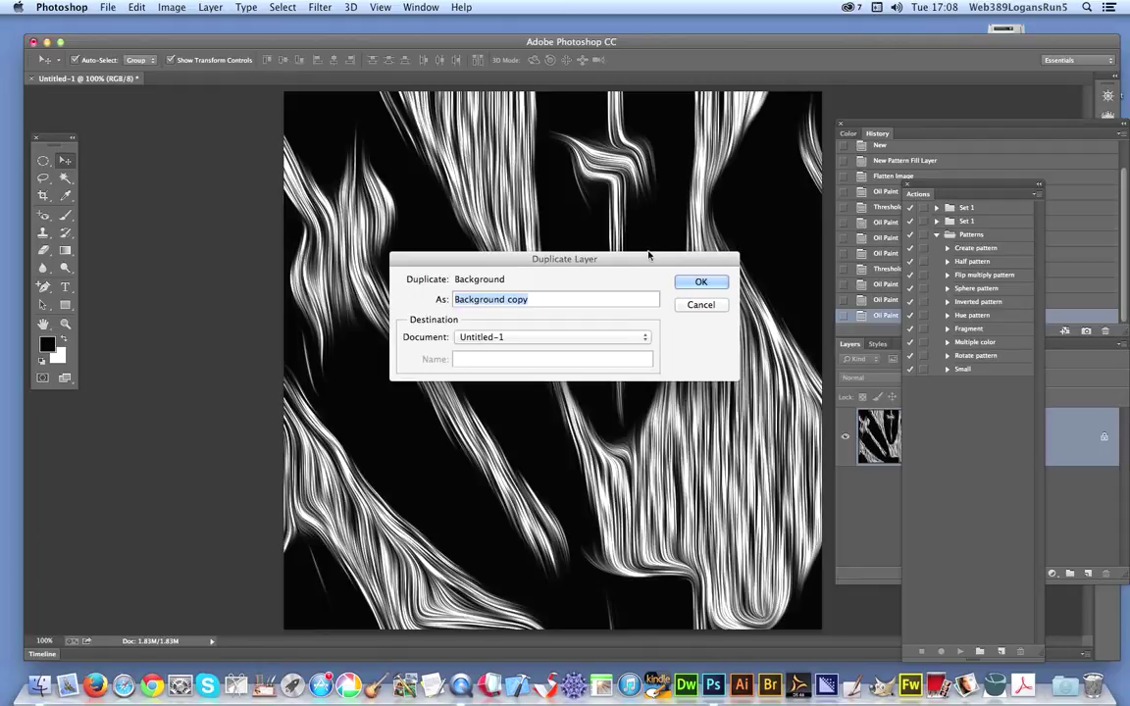
left_click(701, 281)
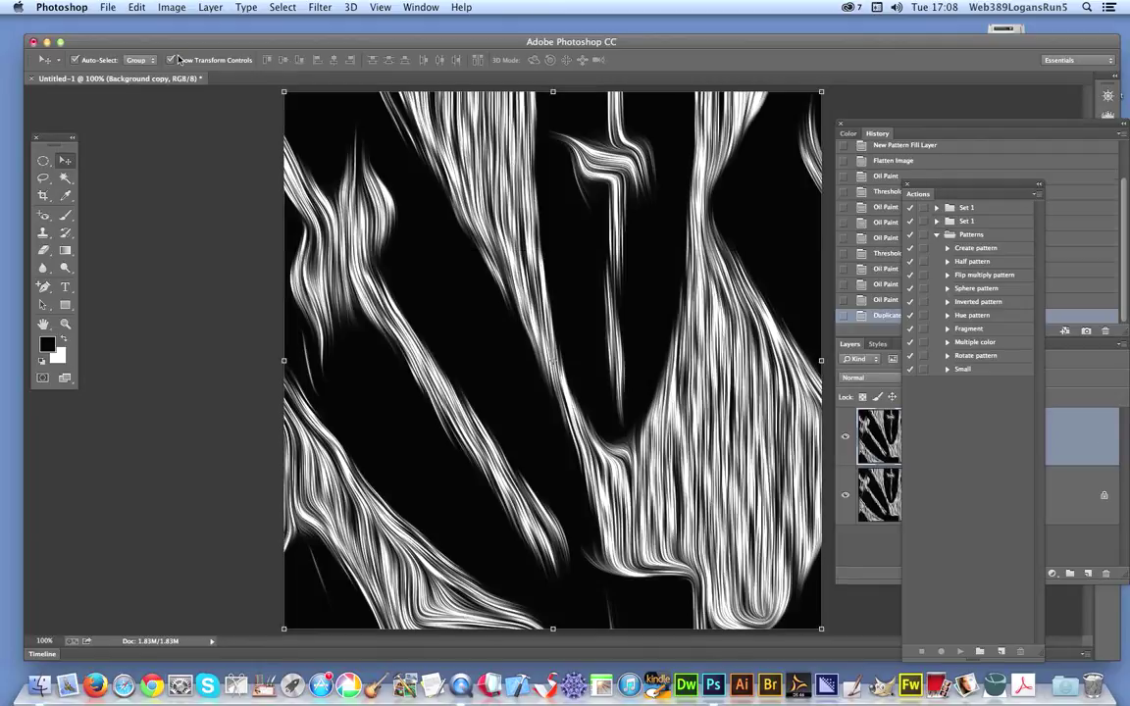
left_click(143, 7)
mouse_move(255, 280)
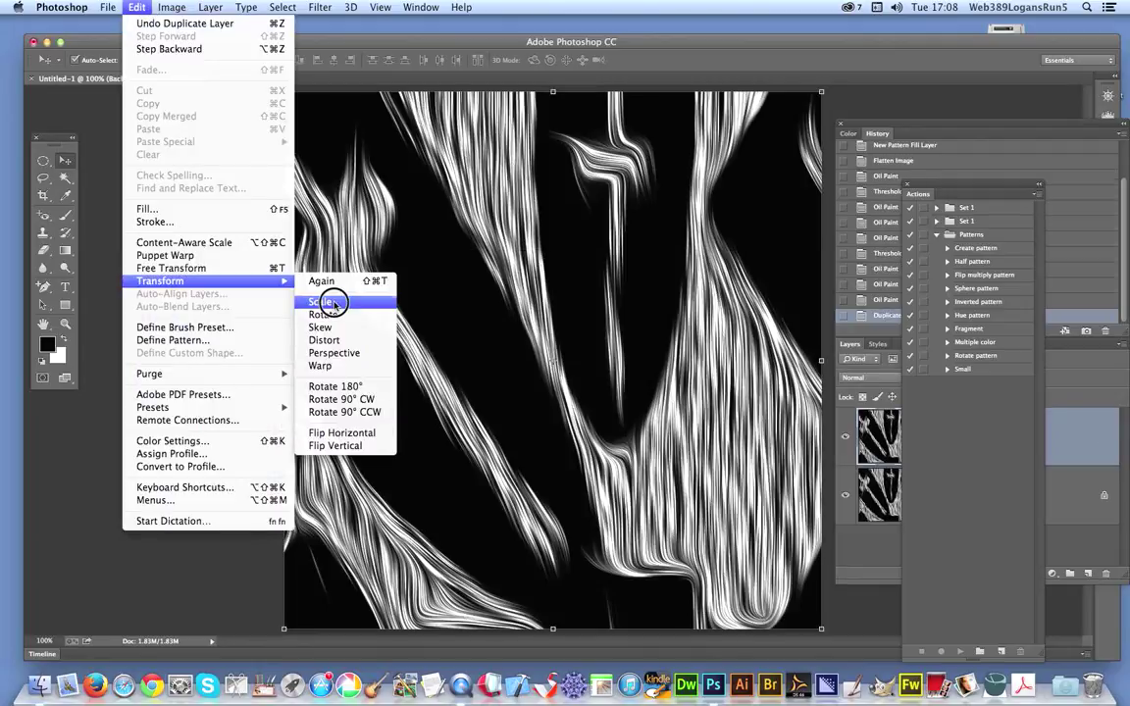
left_click(329, 433)
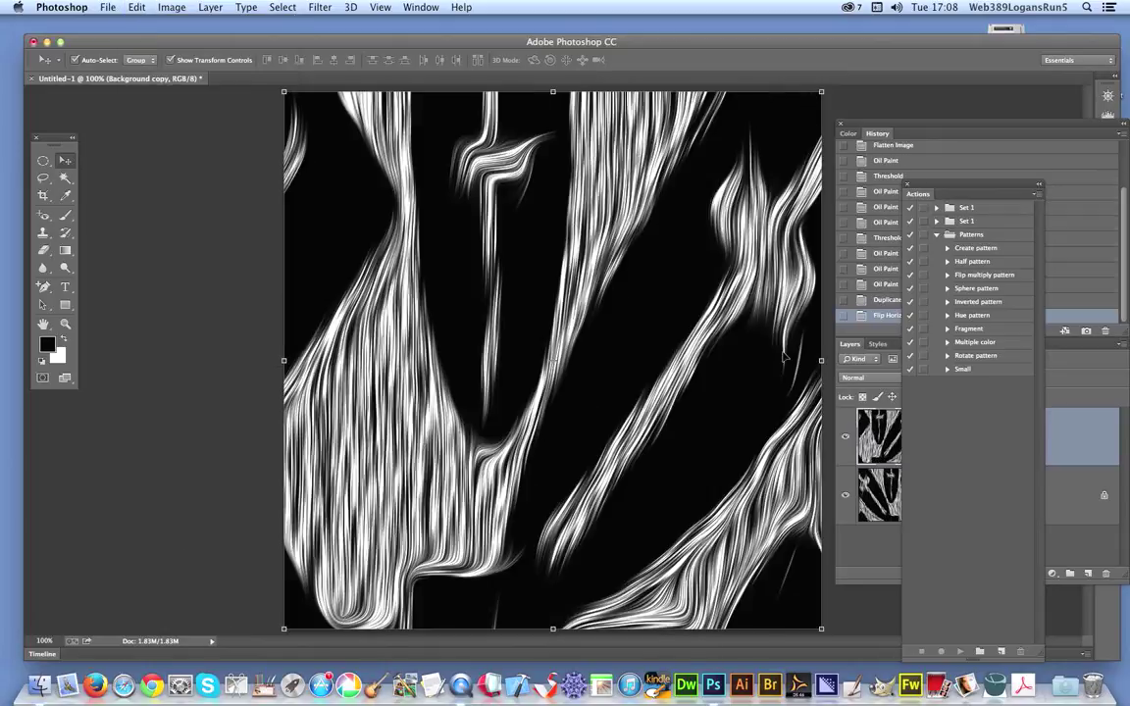
Step: Try Overlay and Soft Light, then set the copy's blend mode to Lighten
left_click(853, 377)
left_click(856, 507)
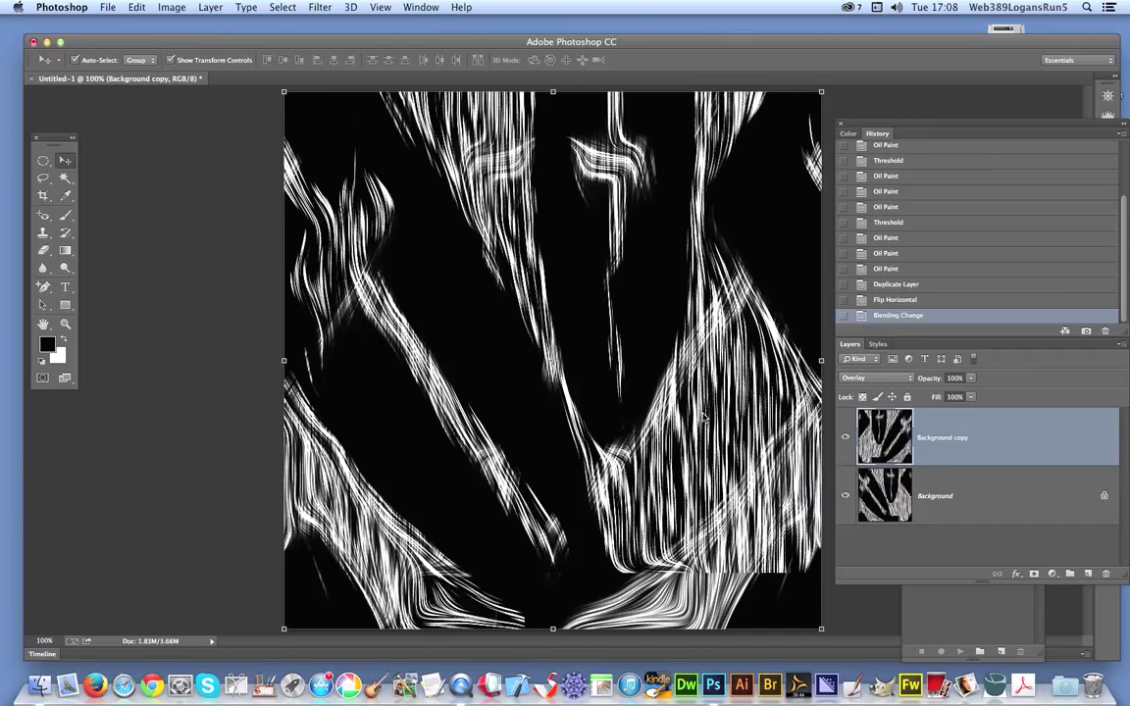
left_click(860, 377)
left_click(859, 386)
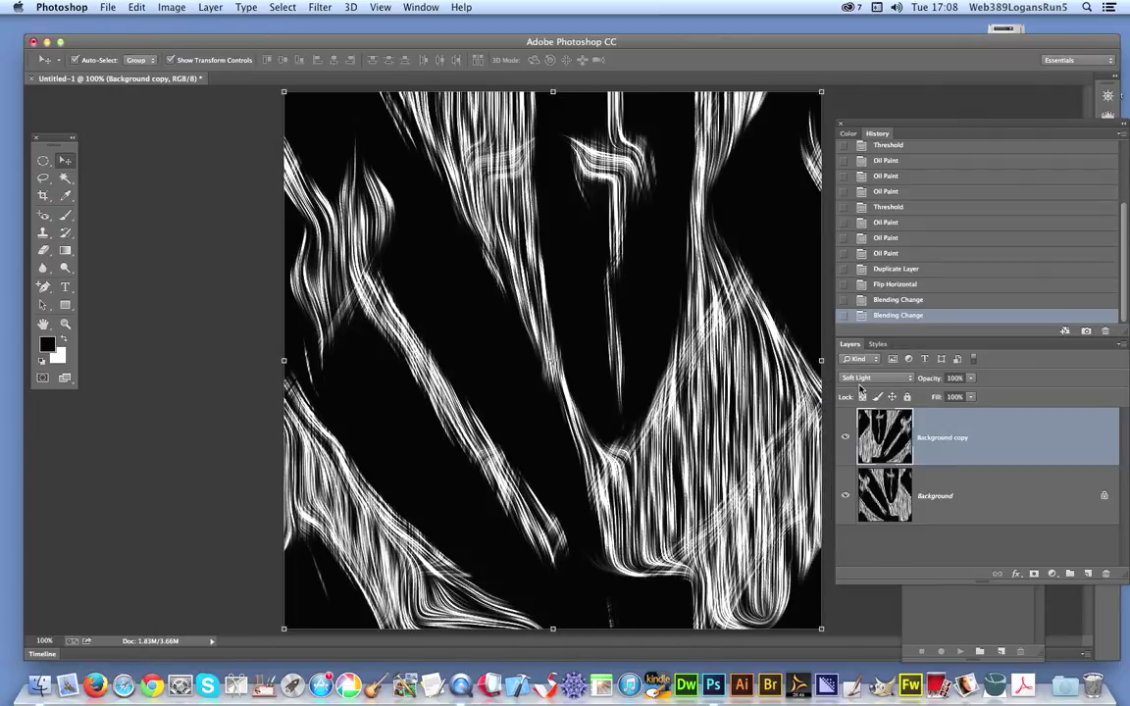
left_click(878, 378)
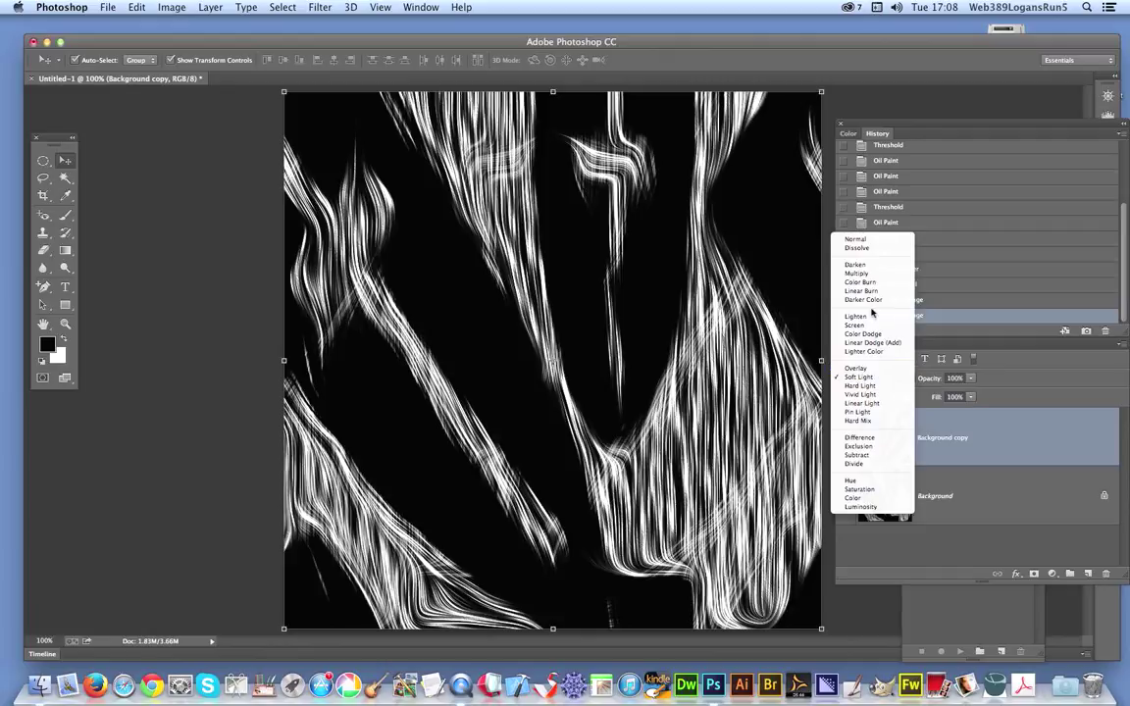
left_click(872, 318)
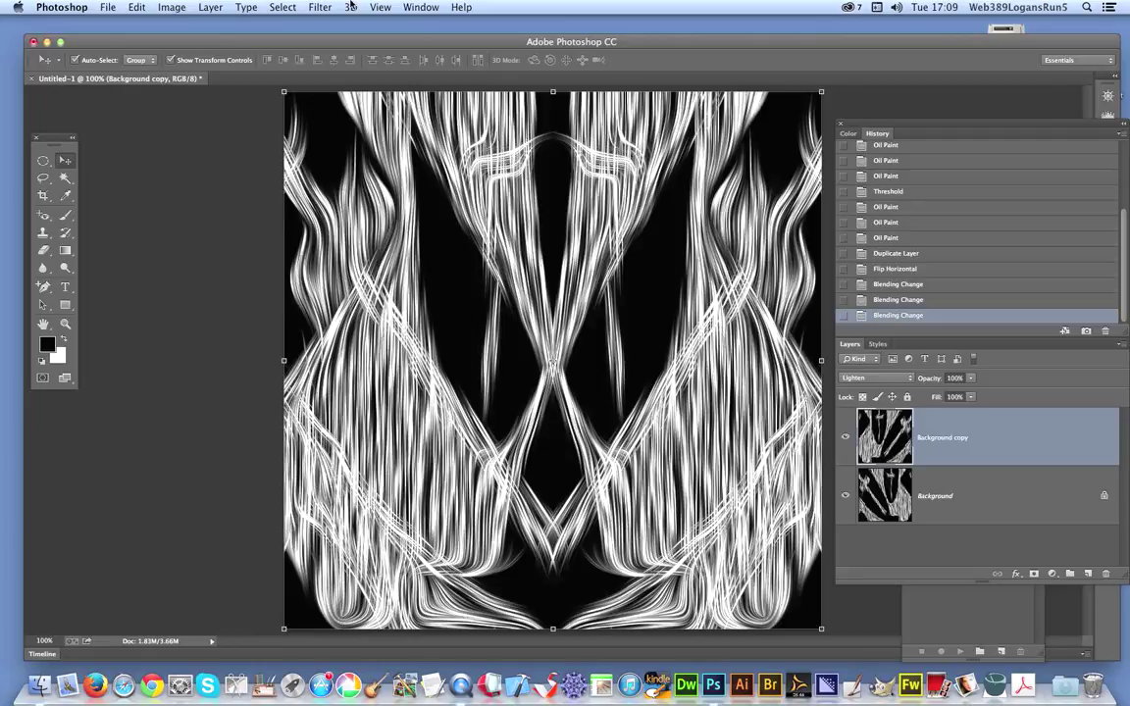
left_click(210, 6)
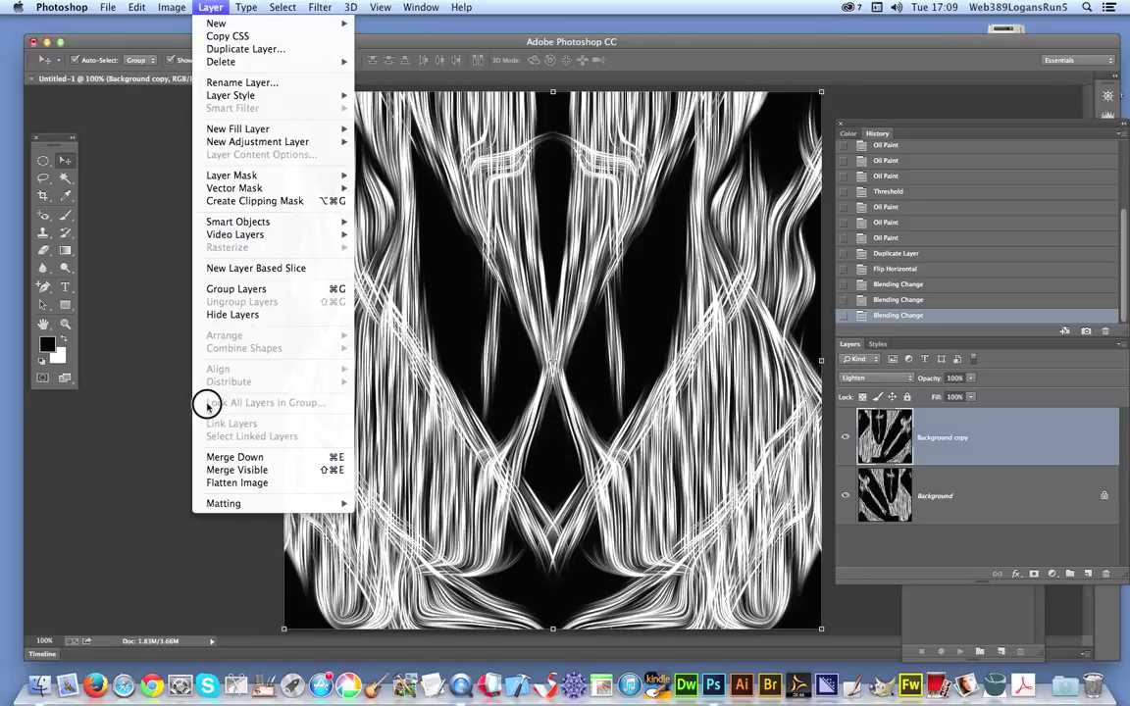
Step: Flatten the image and apply Oil Paint with Scale 5.69
left_click(226, 472)
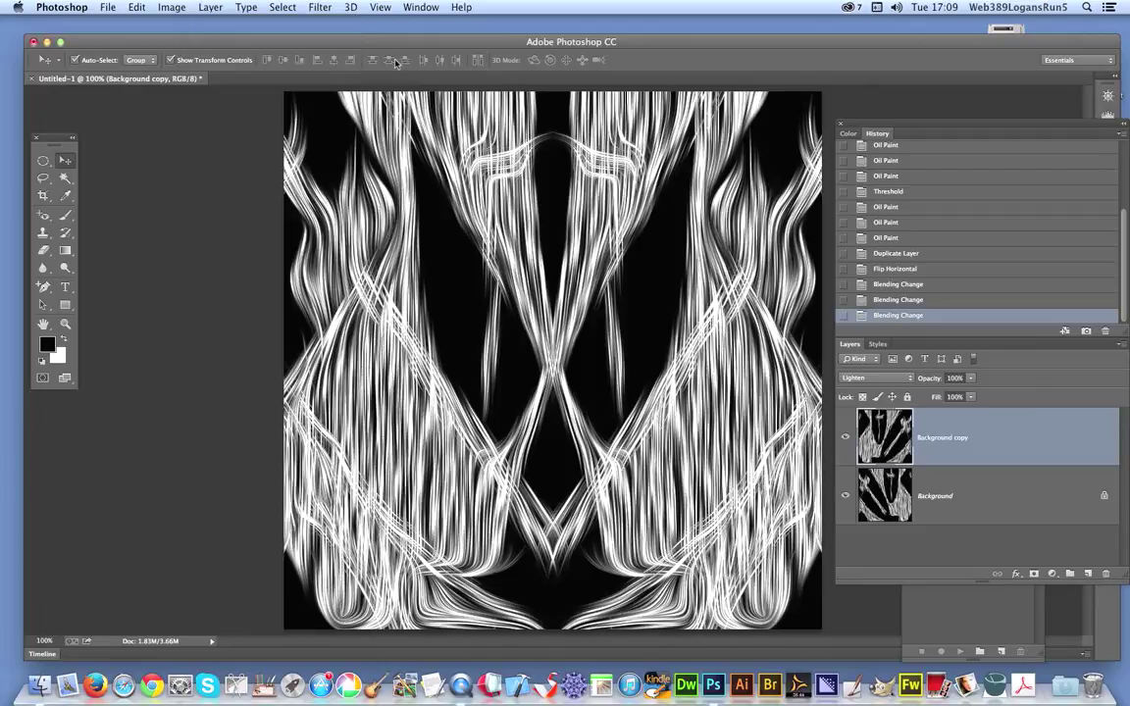
left_click(331, 8)
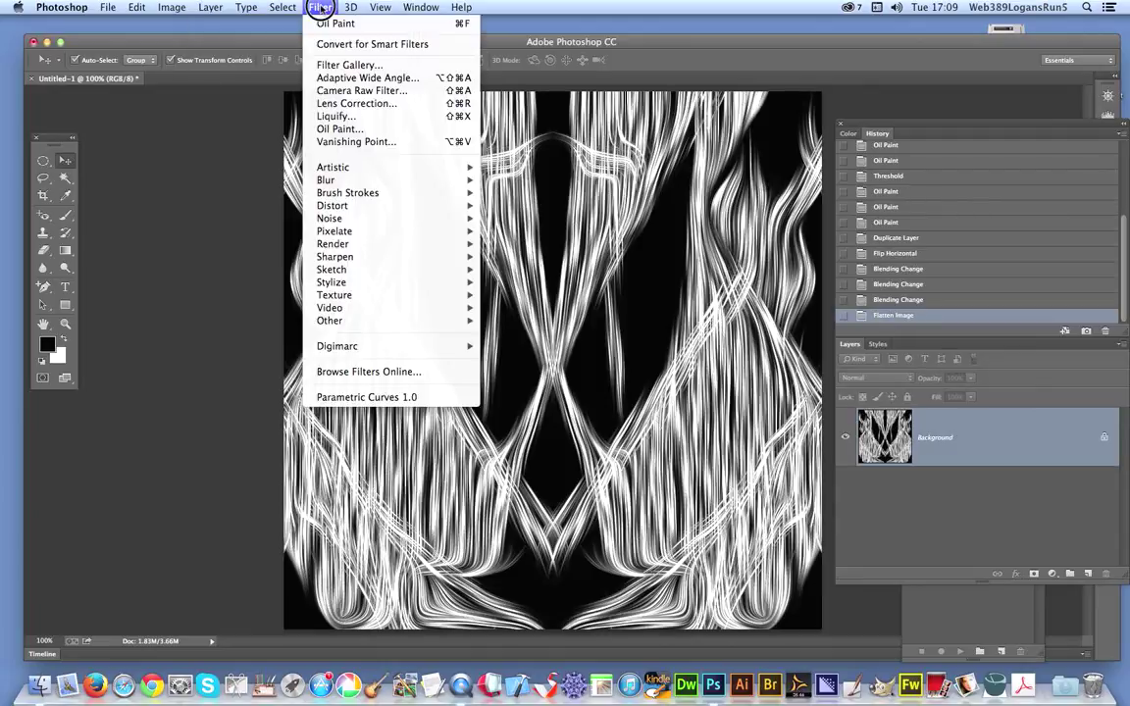
left_click(336, 132)
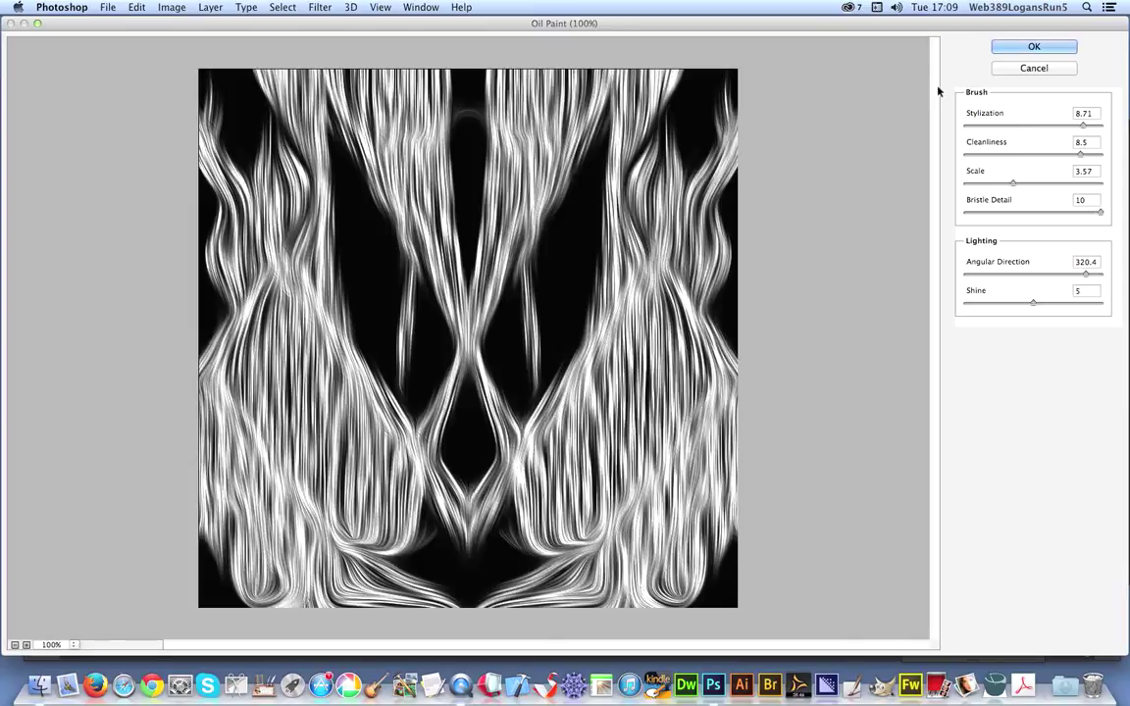
mouse_move(1034, 183)
left_mouse_down()
mouse_move(1043, 186)
mouse_move(1016, 184)
left_mouse_up()
left_click(1052, 44)
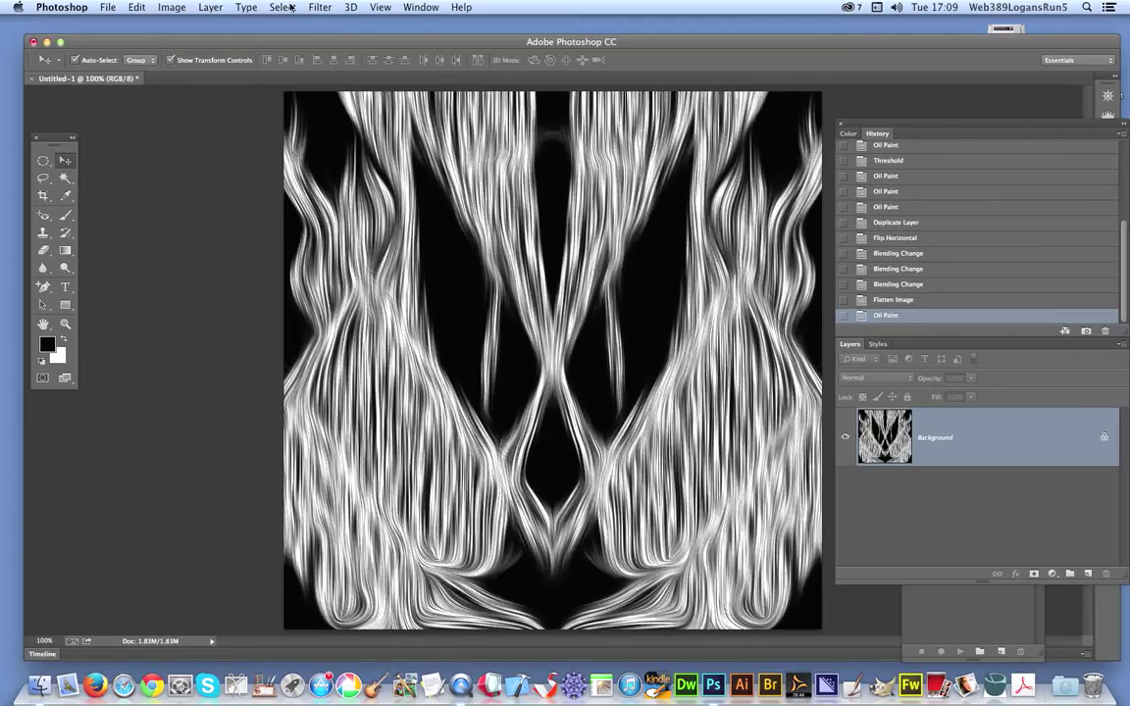
Step: Reapply Oil Paint, then run it again with Scale 5.84 and Stylization 5.1
left_click(320, 7)
left_click(323, 22)
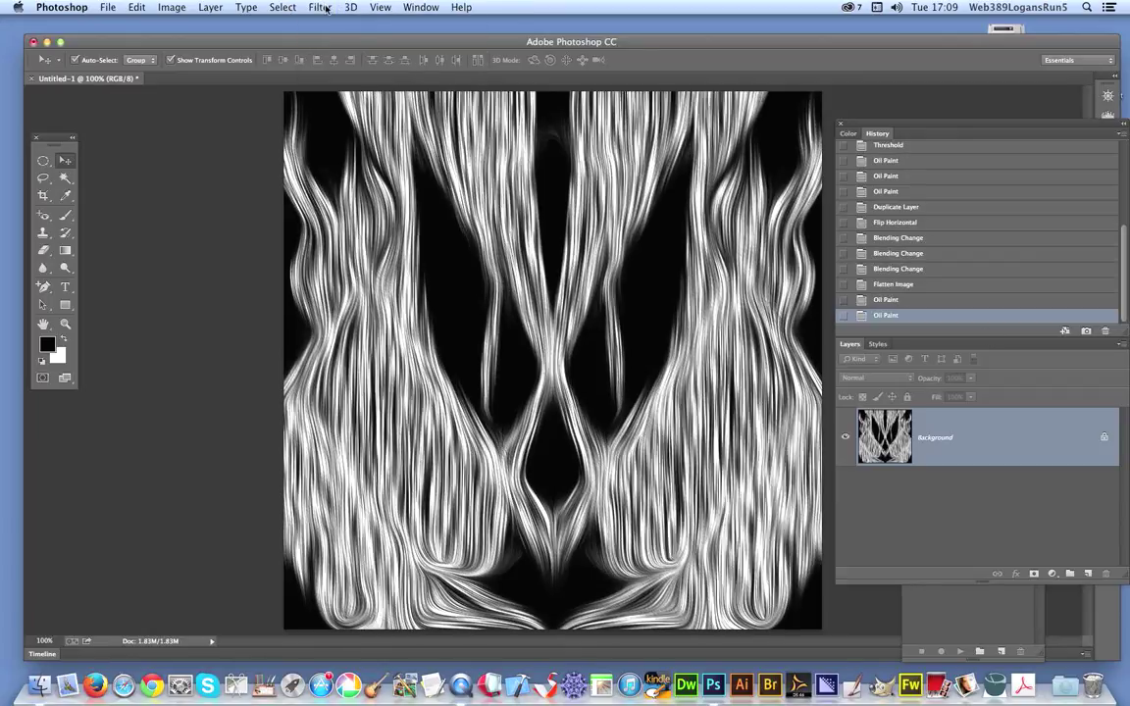
left_click(320, 7)
left_click(323, 134)
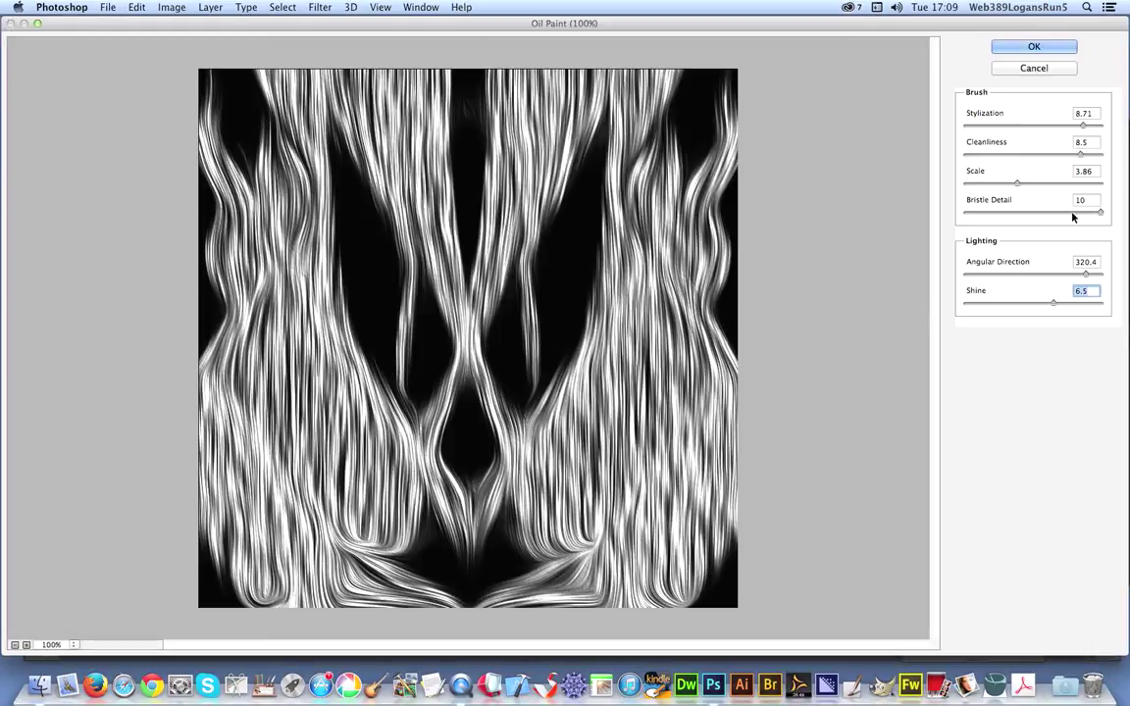
left_click(1044, 183)
left_click(1034, 126)
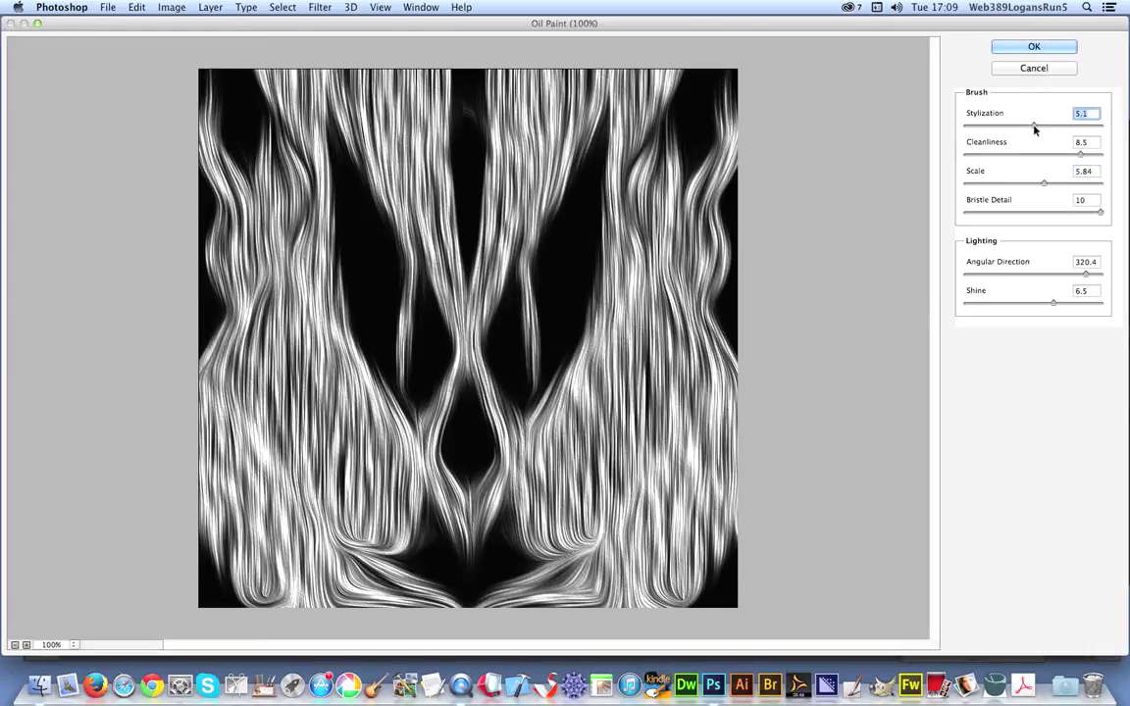
left_click(1034, 46)
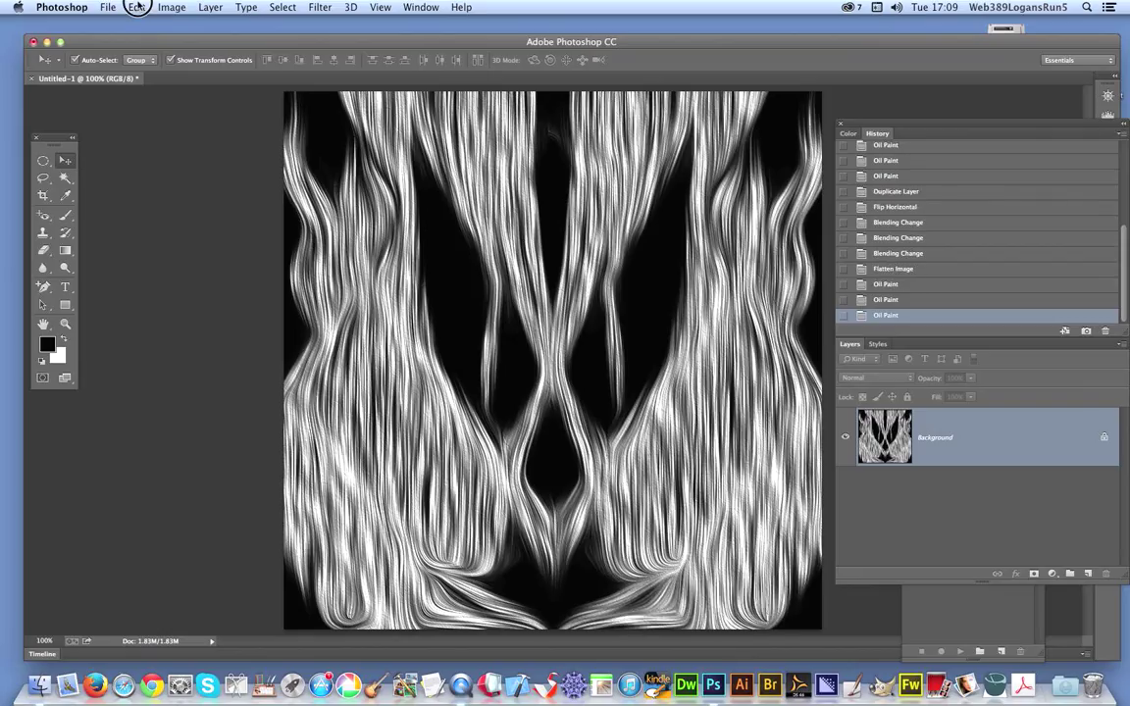
left_click(163, 6)
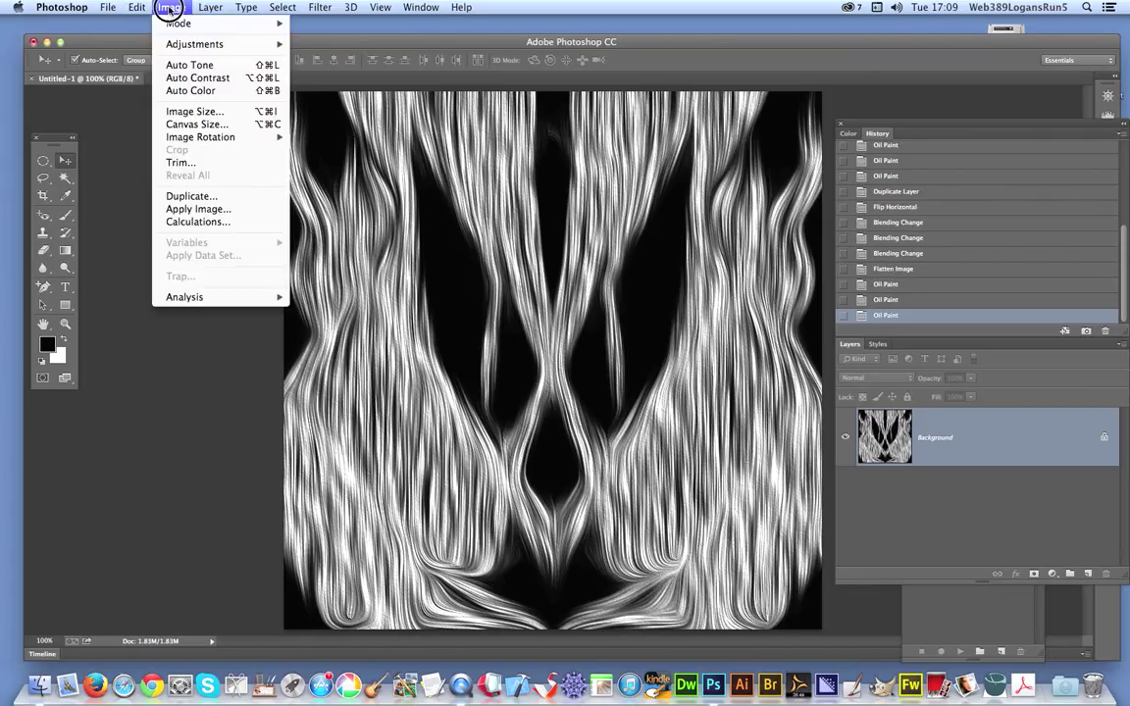
Step: Apply a Threshold at level 154 to make the symmetrical pattern black and white
mouse_move(252, 46)
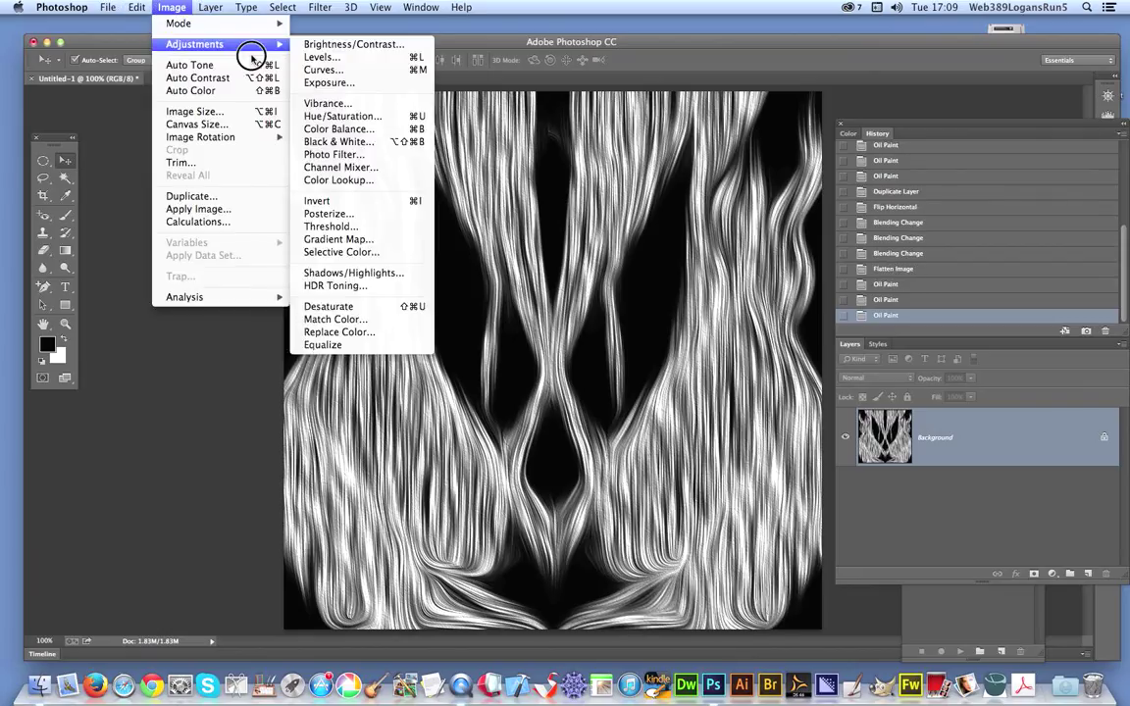
left_click(353, 232)
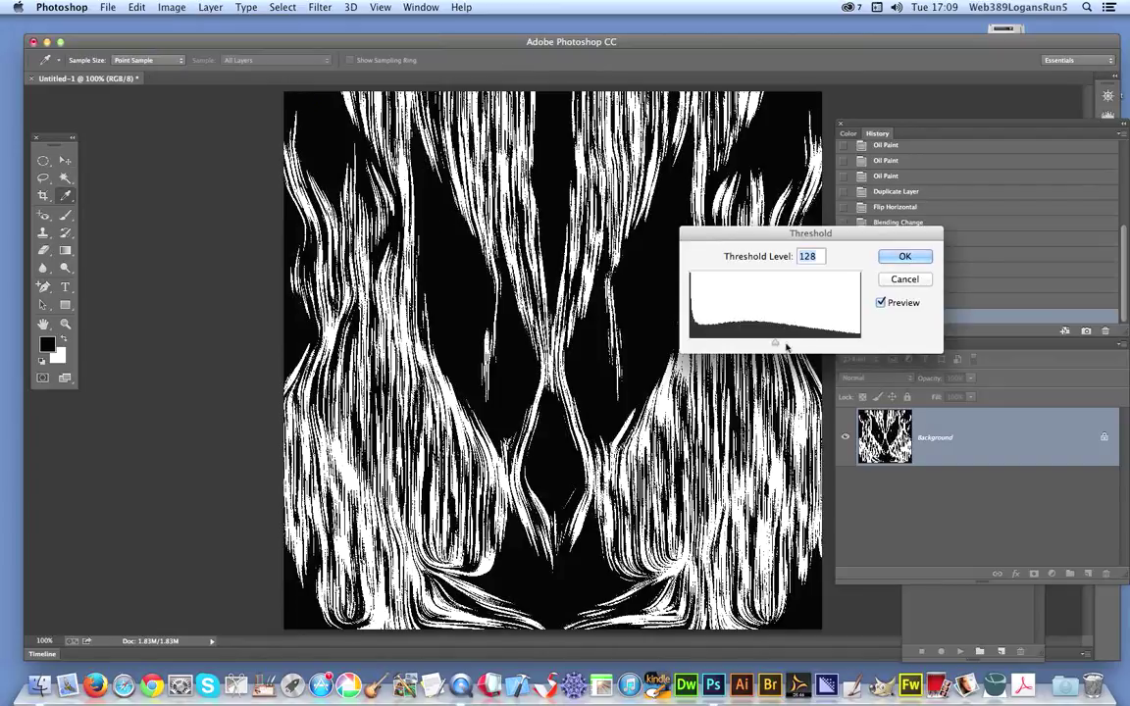
left_click_drag(776, 344, 793, 344)
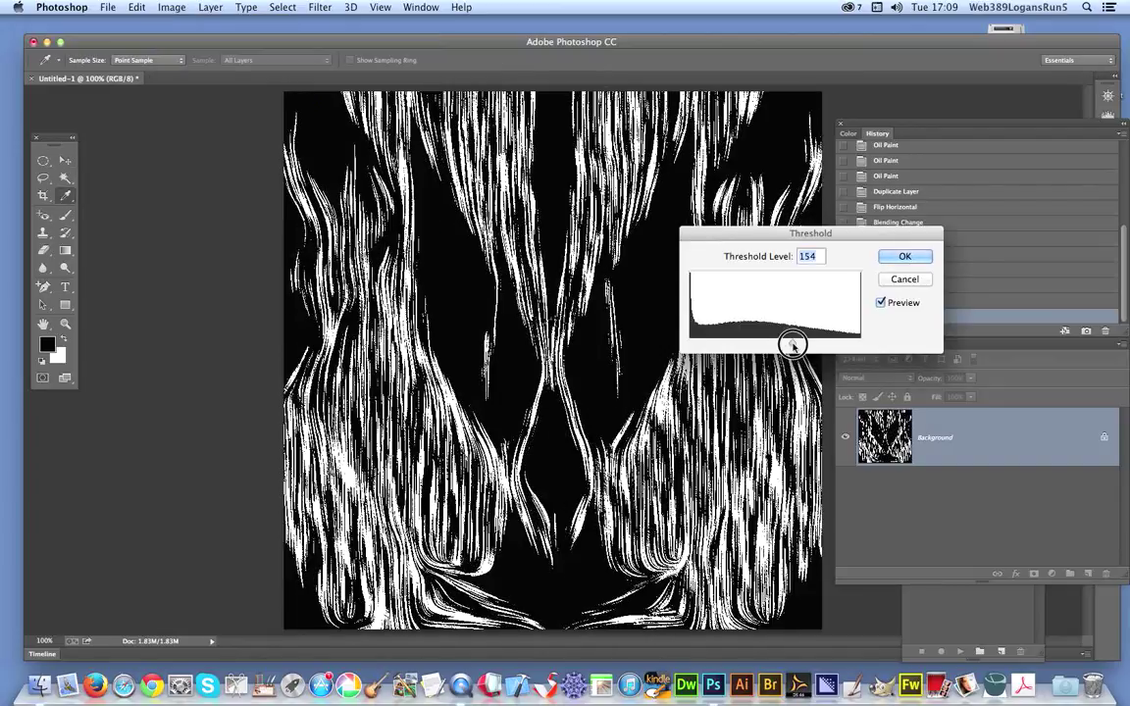
left_click(905, 257)
Step: Reapply the last Oil Paint filter repeatedly to smooth the lines into glossy strands
left_click(321, 7)
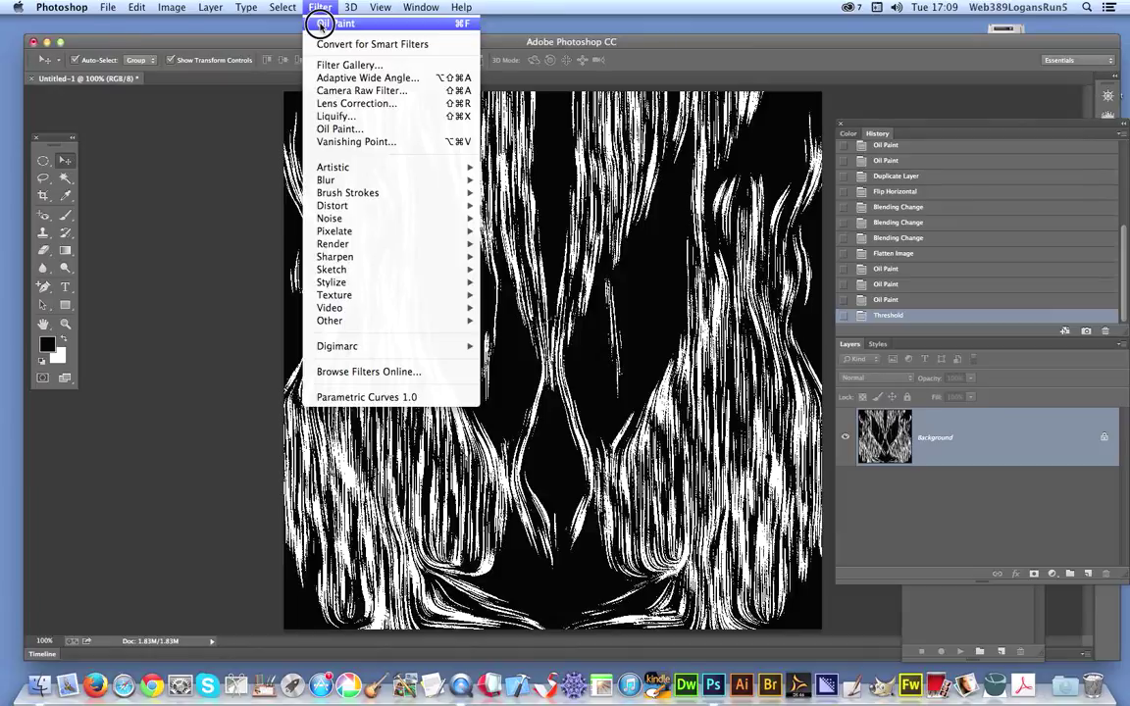
left_click(320, 21)
left_click(320, 8)
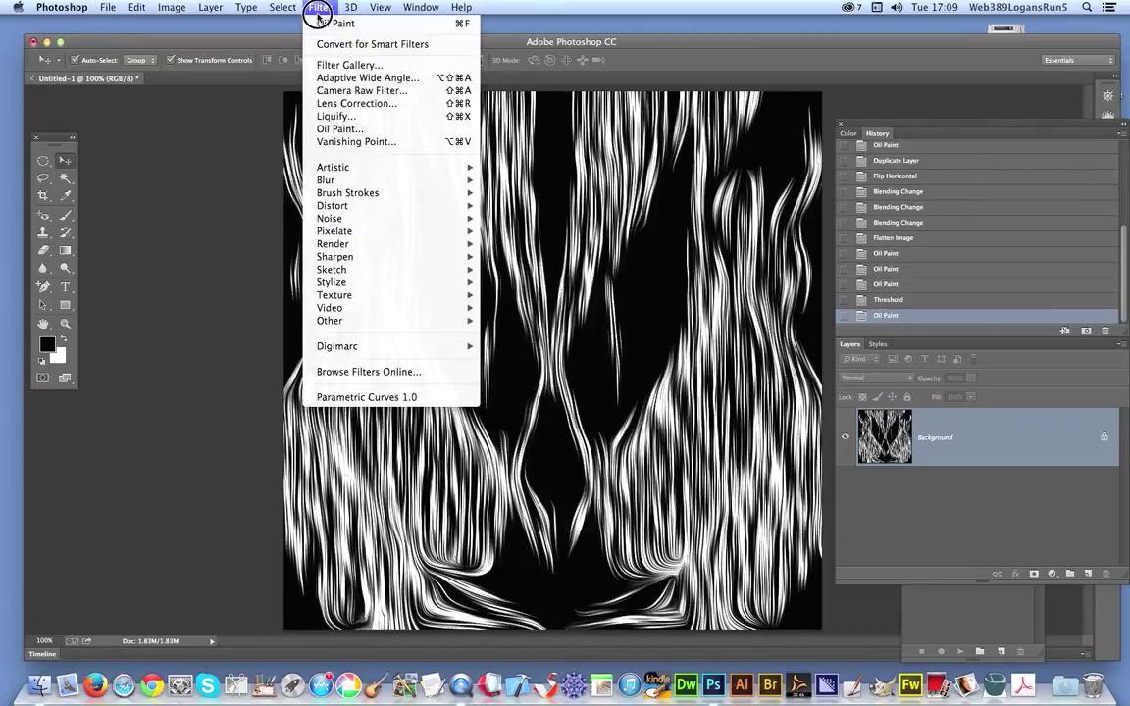
left_click(318, 23)
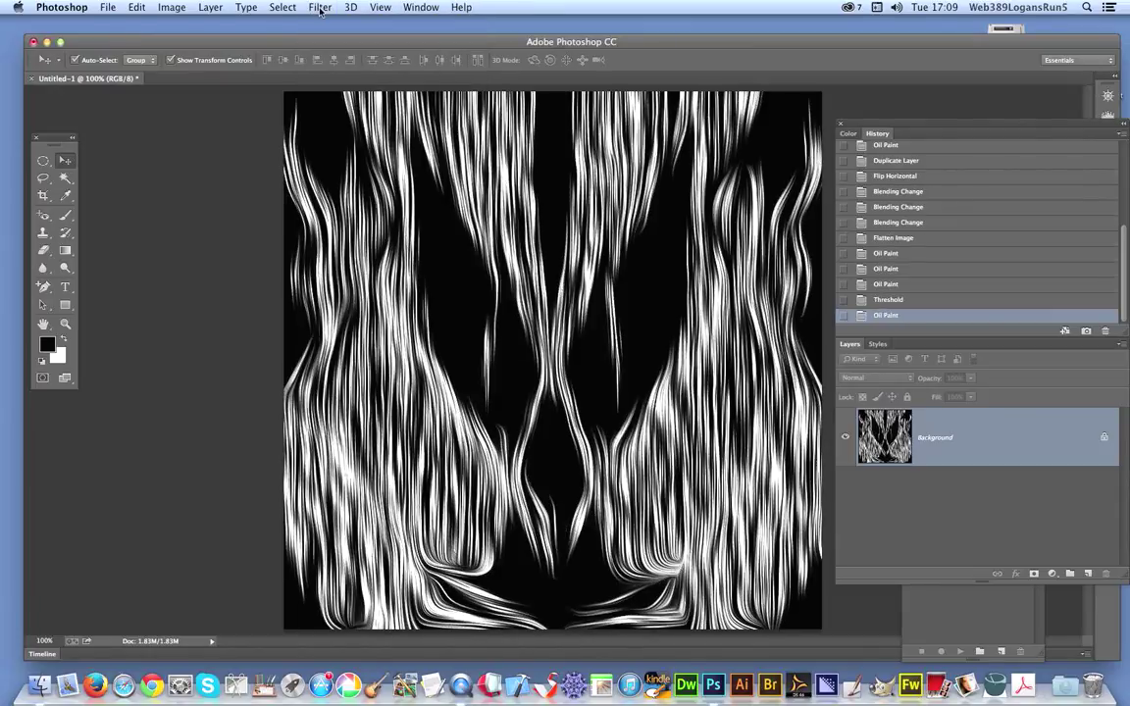
left_click(321, 7)
left_click(322, 22)
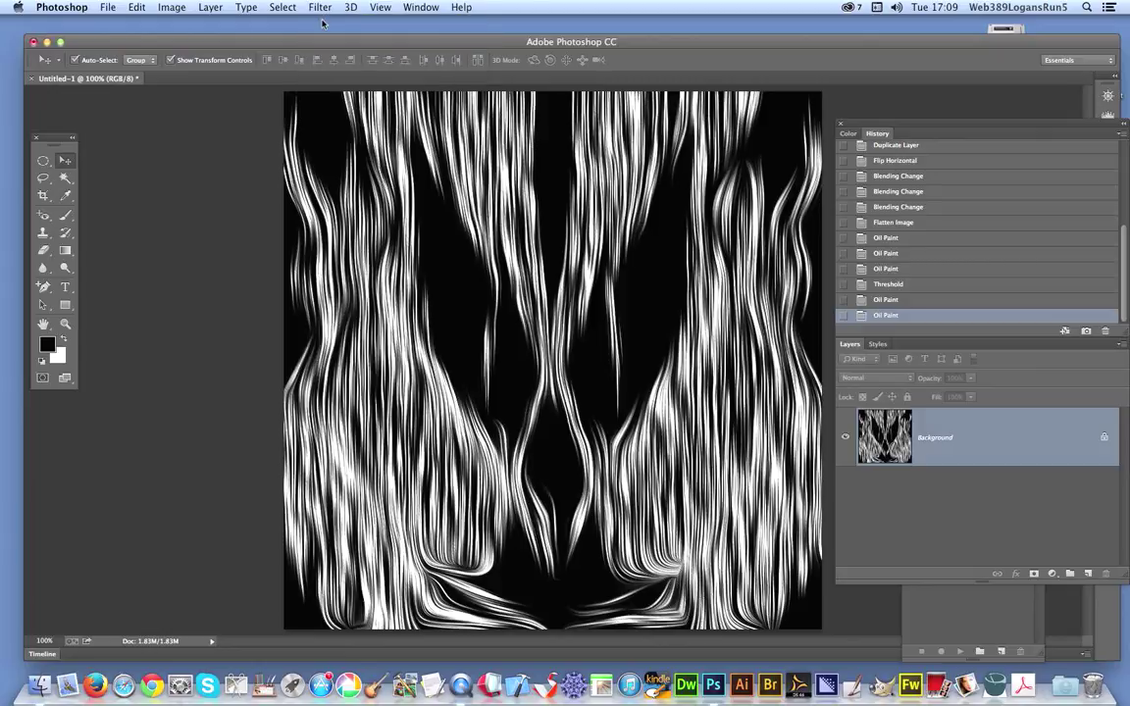